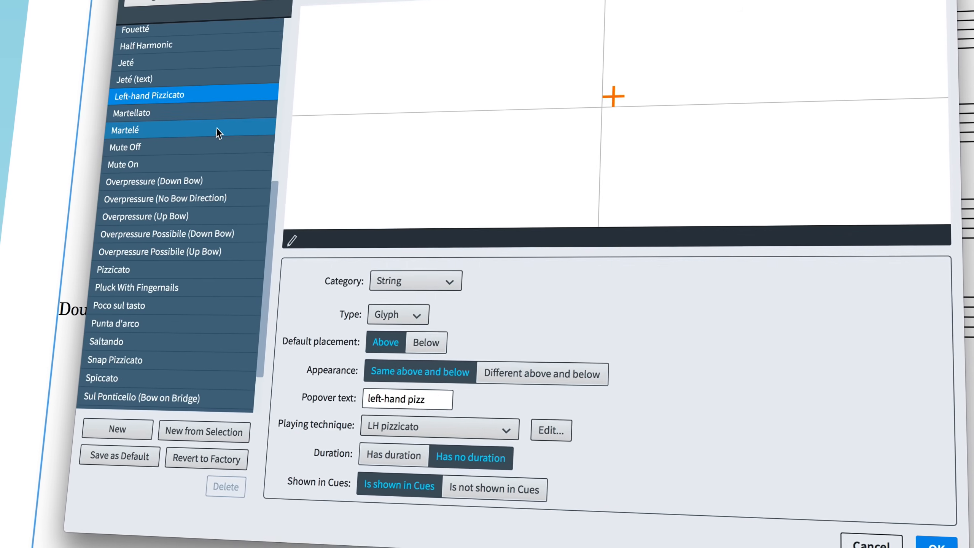
left_click(217, 166)
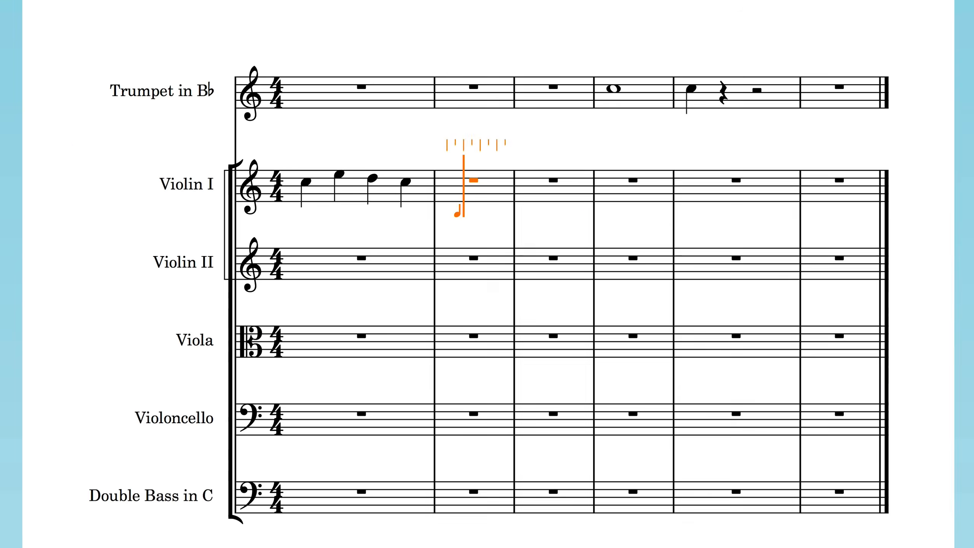
Add a pizz. technique on beat 2 of Violin I's second bar and enter eighth notes C, B and A from there
key("shift+p")
type("pizz")
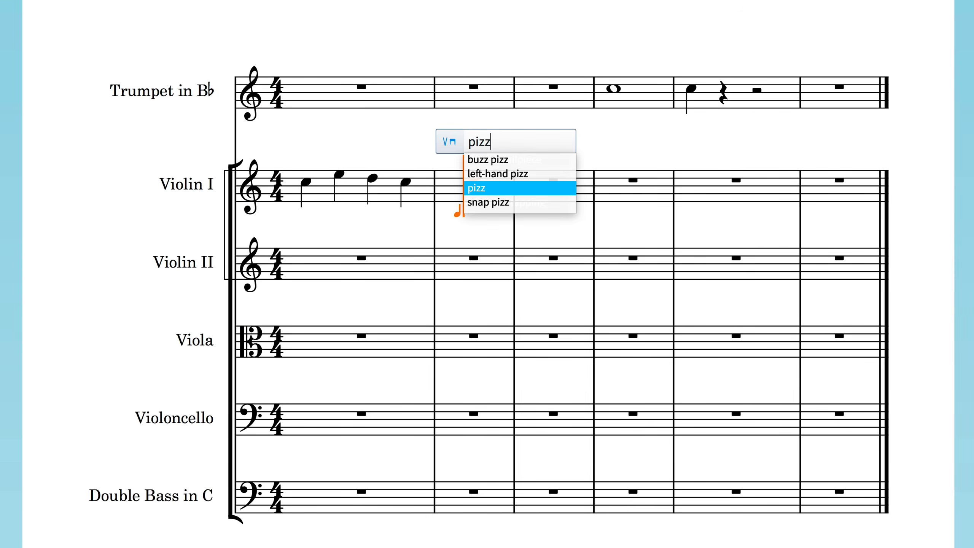
key("Return")
key("c")
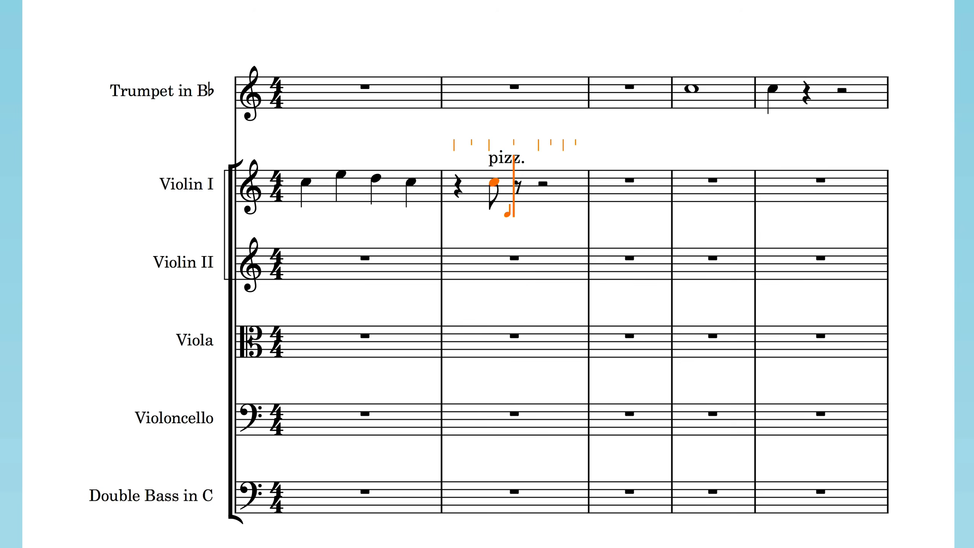
key("b")
key("a")
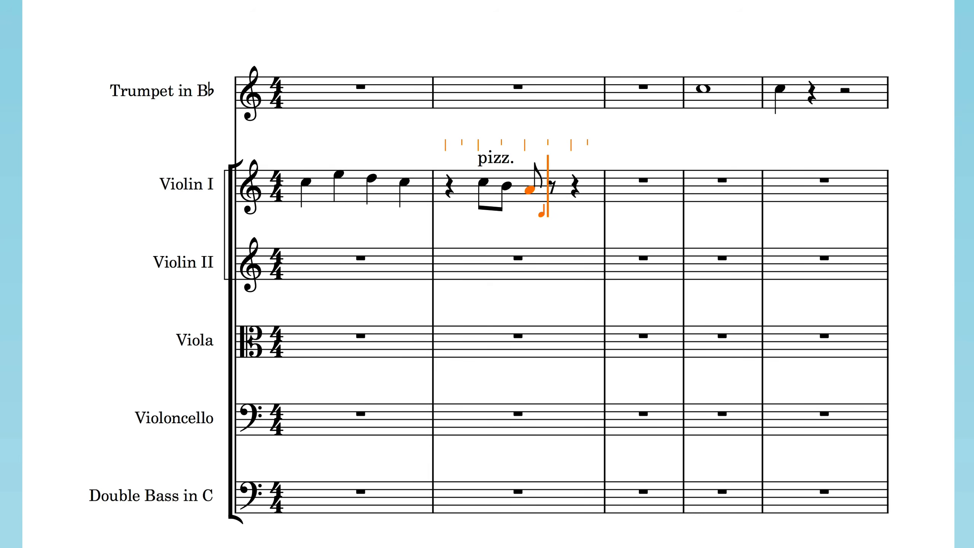
Add an arco technique at the start of Violin I's third bar and enter a whole note A there
key("ctrl+Right")
key("shift+p")
type("arco")
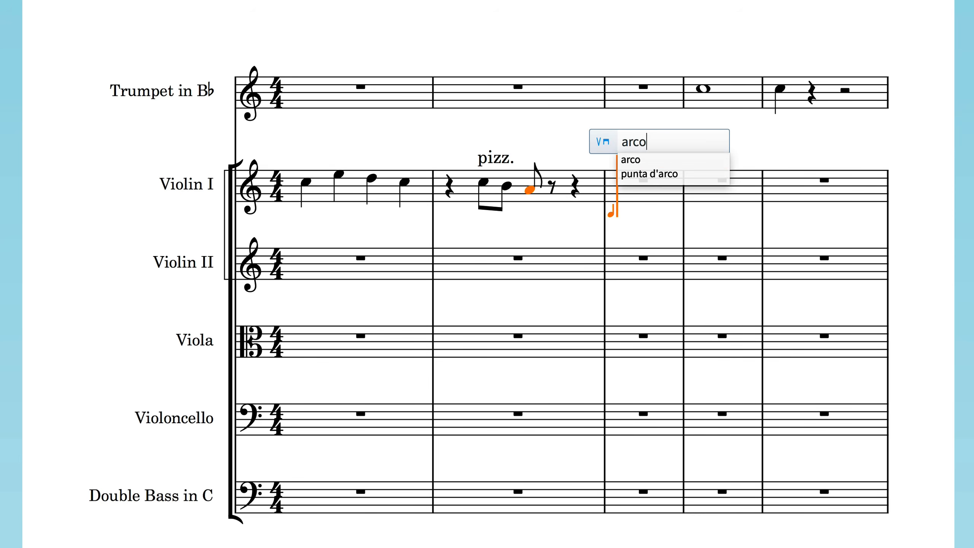
key("Down")
key("Return")
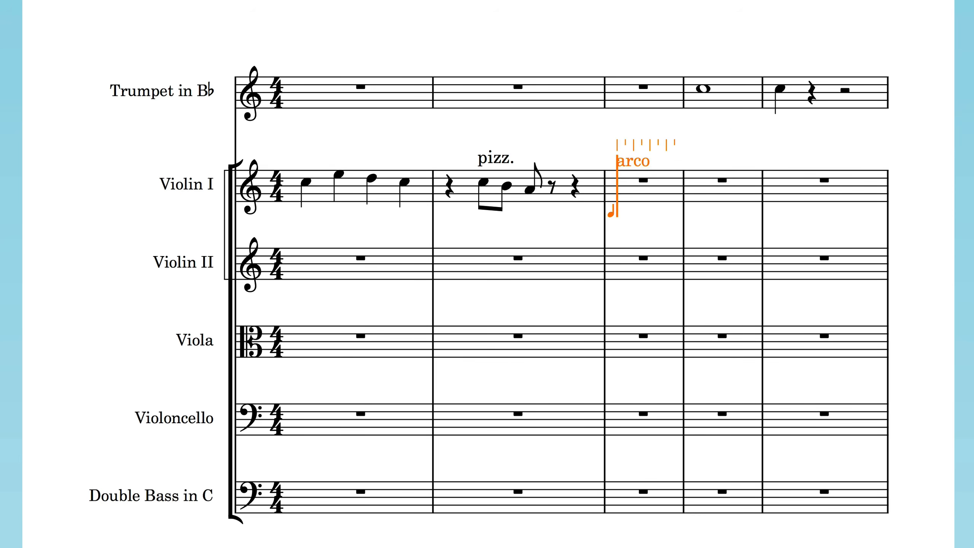
key("8")
key("a")
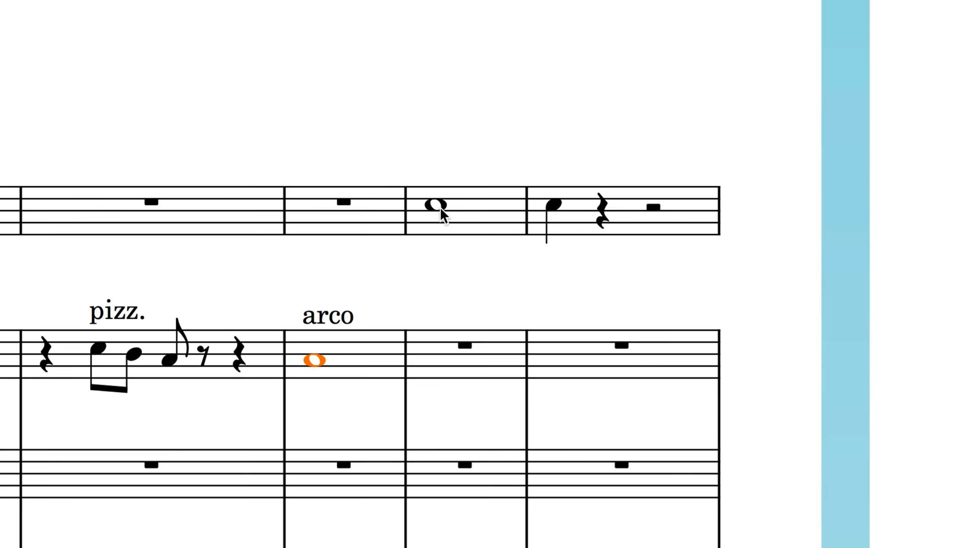
Apply a brass mute symbol to the trumpet's whole note in bar 4
left_click(703, 89)
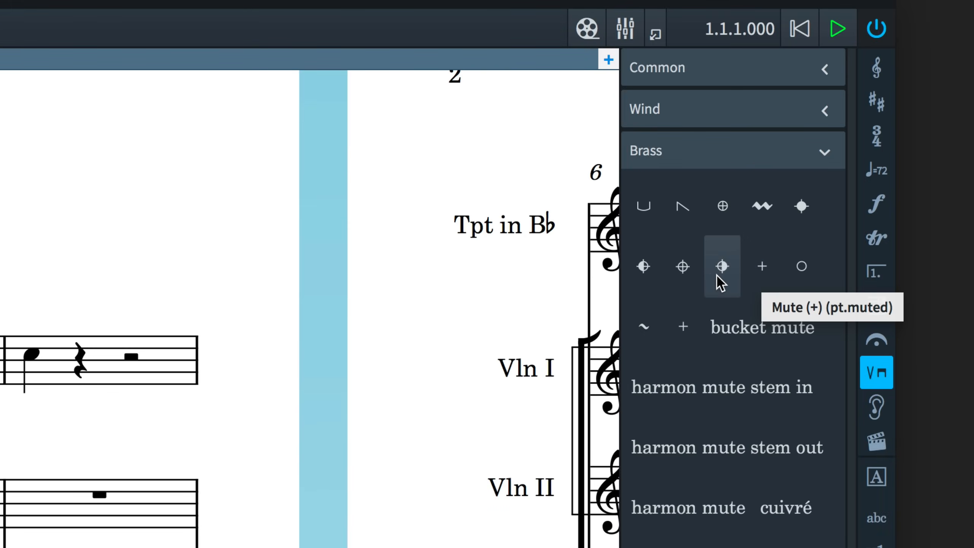
left_click(691, 276)
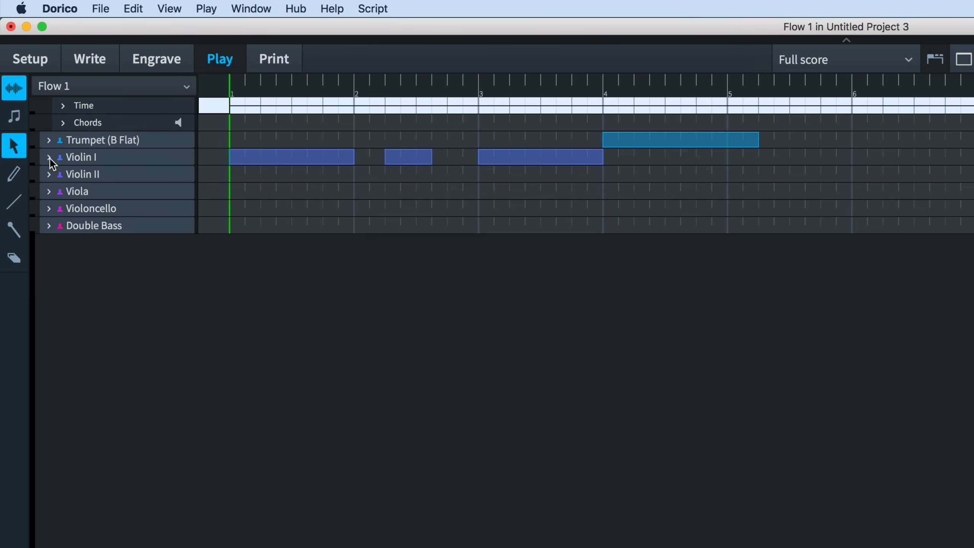
Expand the Violin I track for playback and examine the HSO Violins Combi expression map
left_click(49, 157)
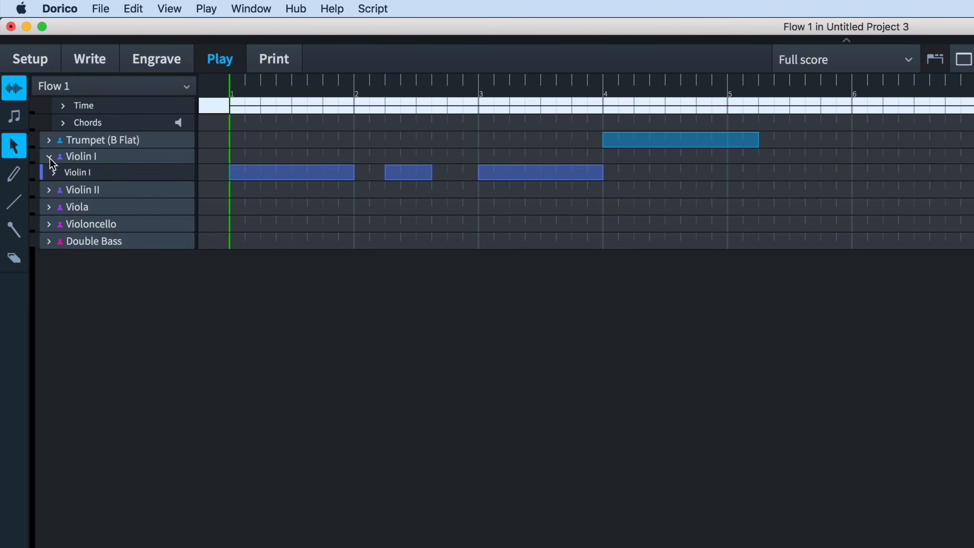
left_click(53, 173)
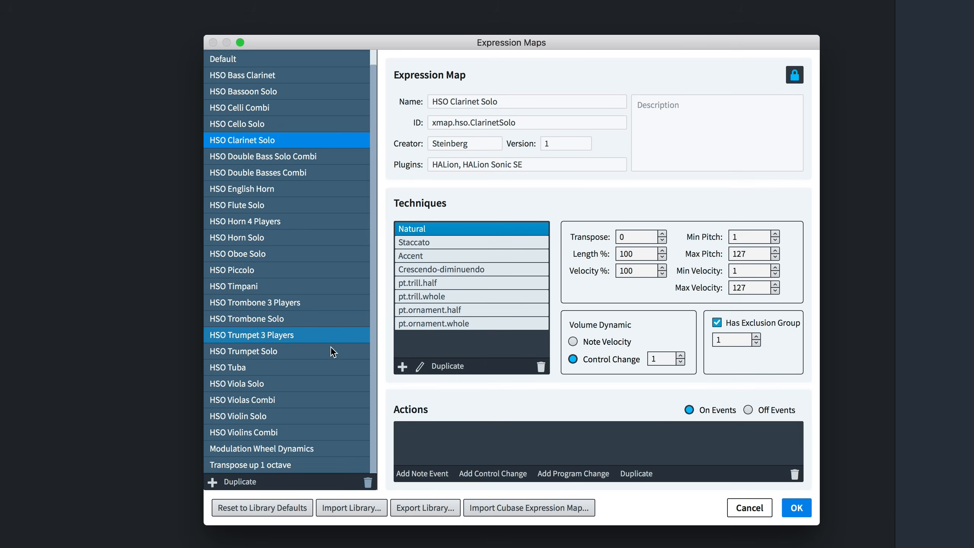
left_click(315, 432)
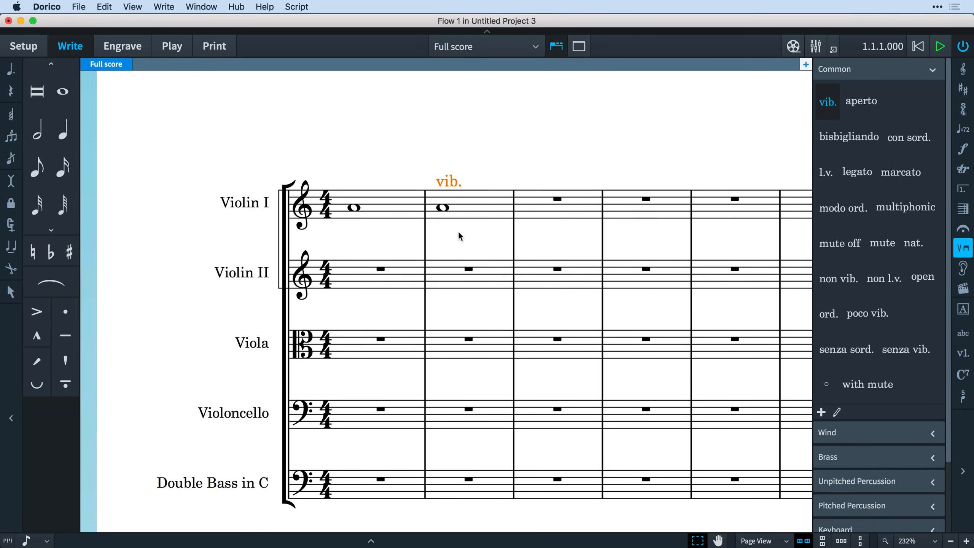
Switch to Engrave mode, view the playing techniques editor with the vib. marking selected, and close it
left_click(146, 53)
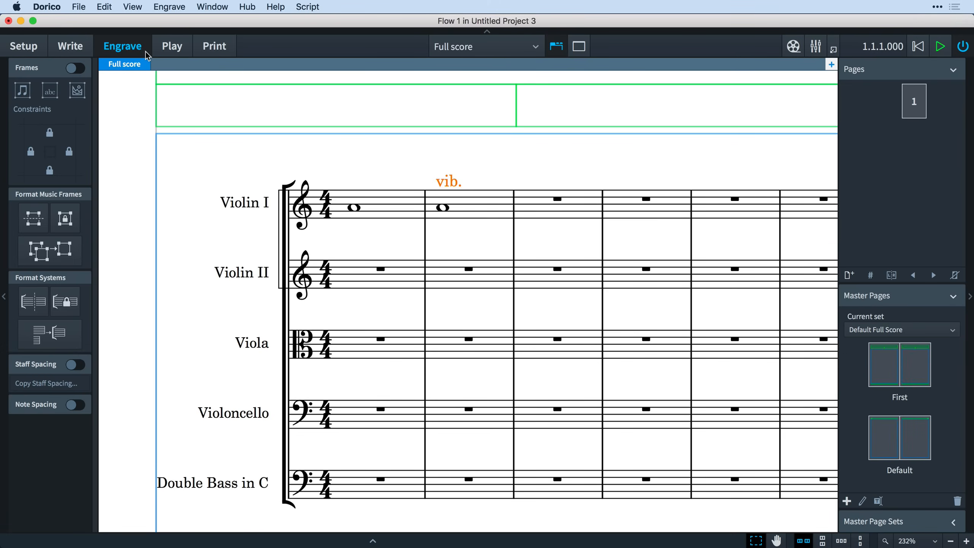
left_click(184, 11)
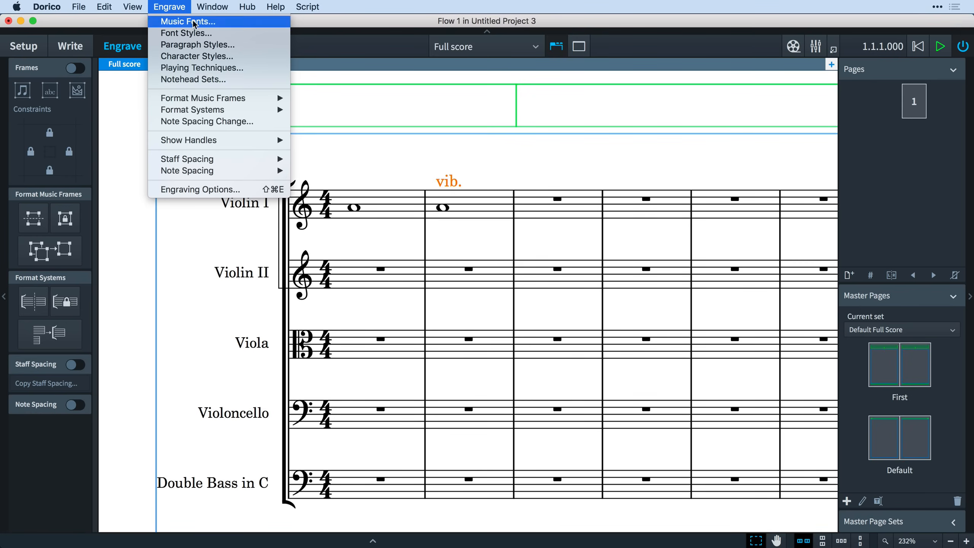
left_click(256, 70)
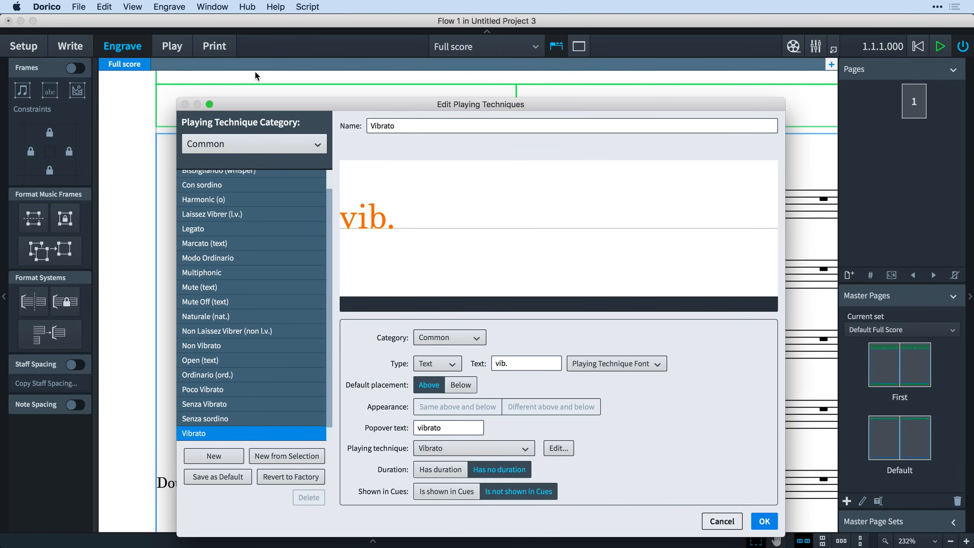
key("Return")
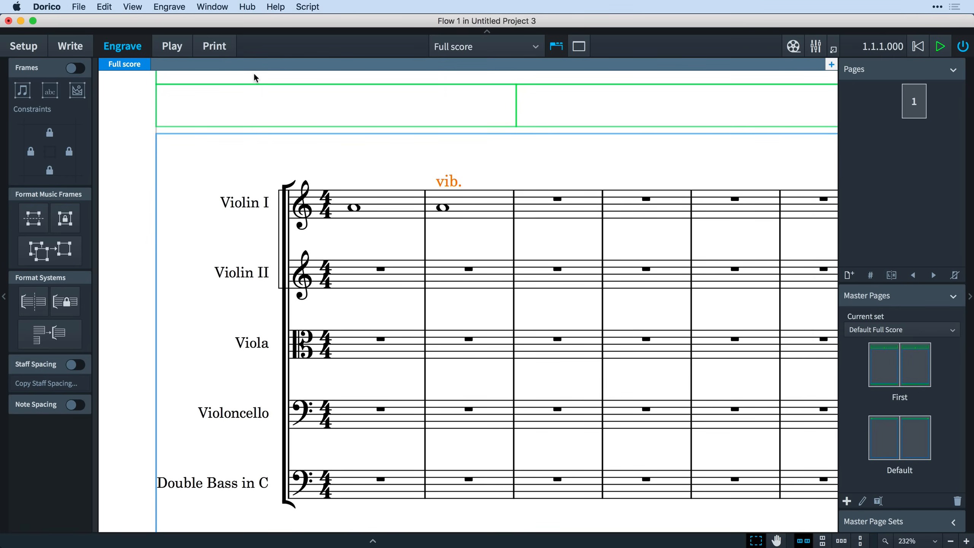
Open the technique editor directly from the vib. marking in the score, close it, and return to Write mode
double_click(448, 185)
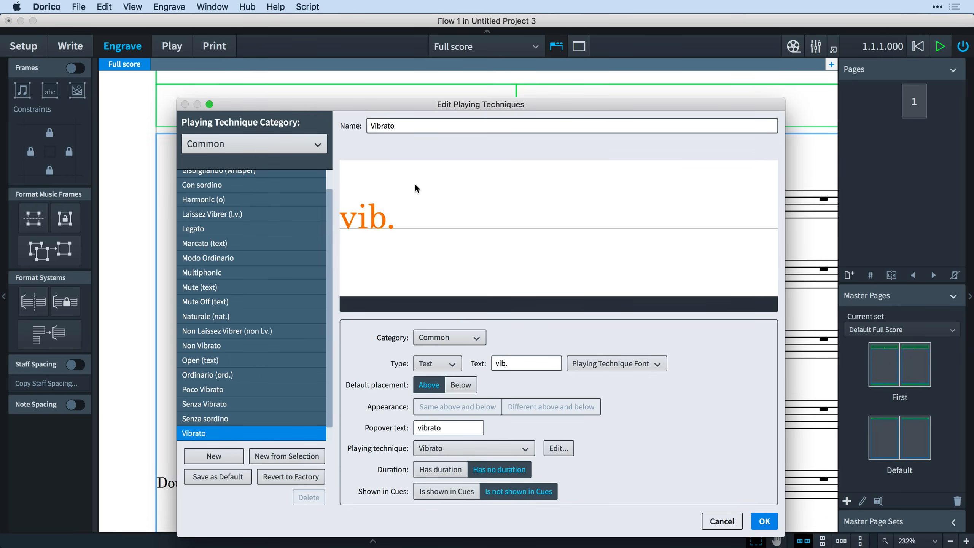
key("Return")
left_click(79, 47)
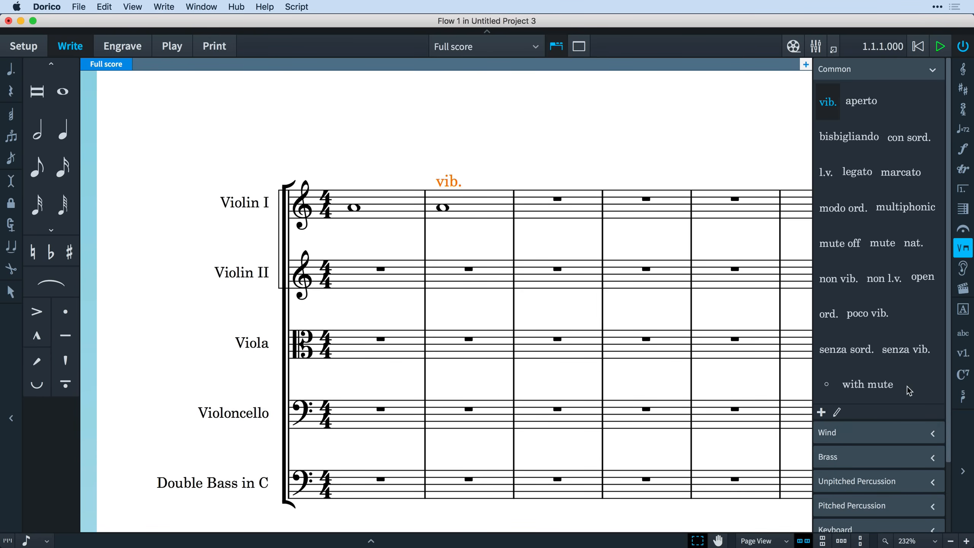
Open the editor for the with mute technique and examine the Senza sordino and Ordinario (ord.) definitions and the available categories
key("Escape")
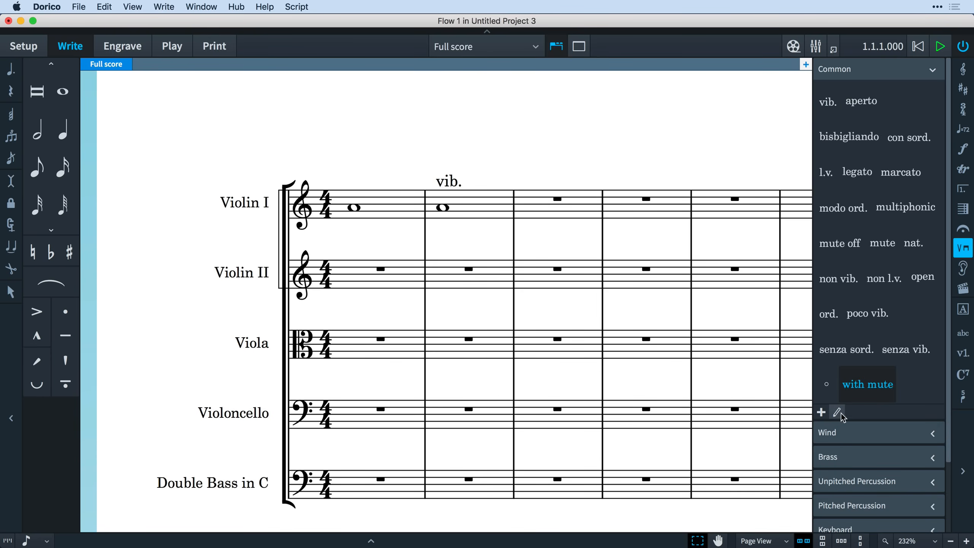
left_click(837, 413)
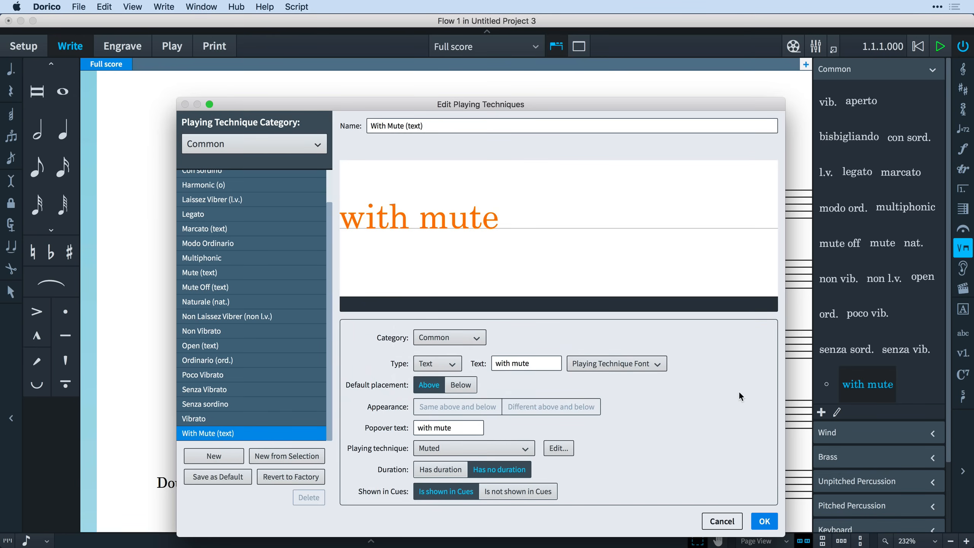
left_click(249, 404)
left_click(254, 361)
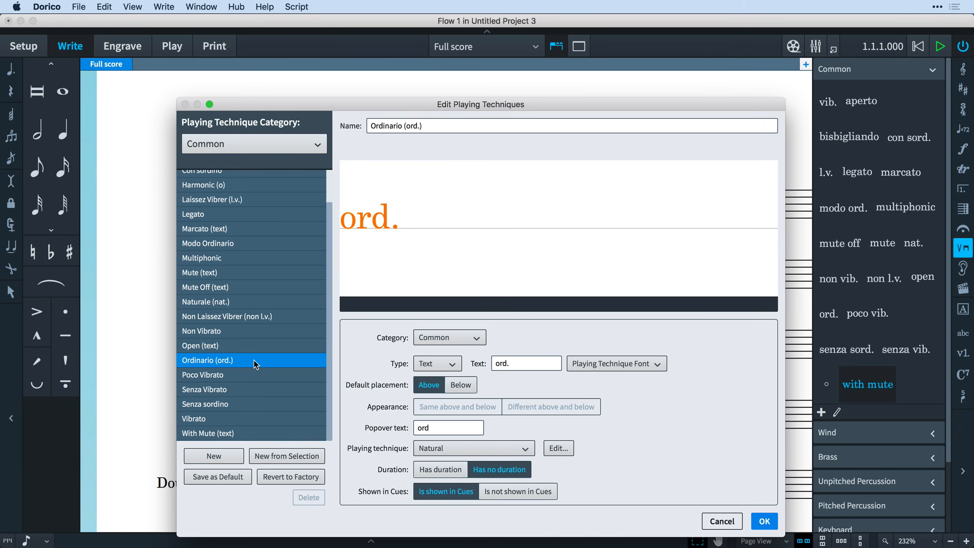
left_click(295, 149)
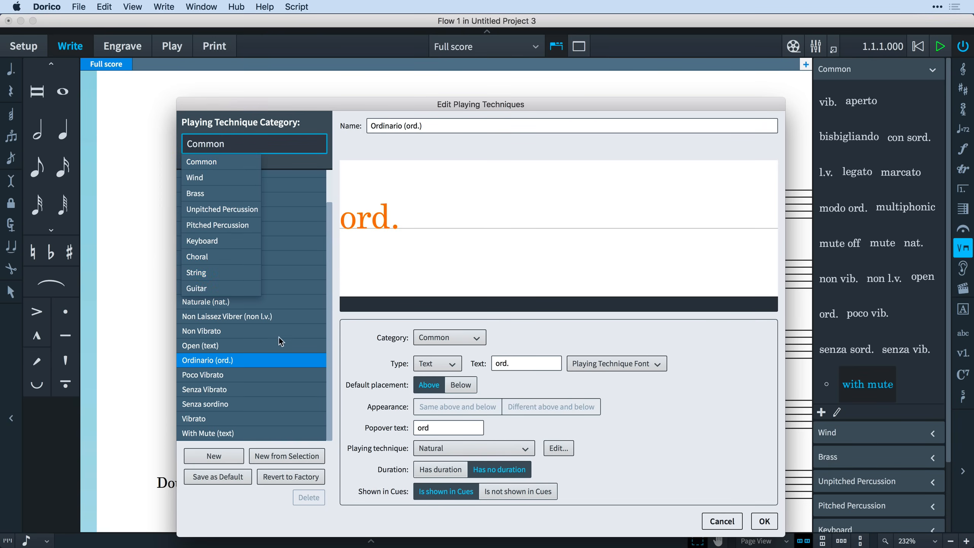
left_click(276, 365)
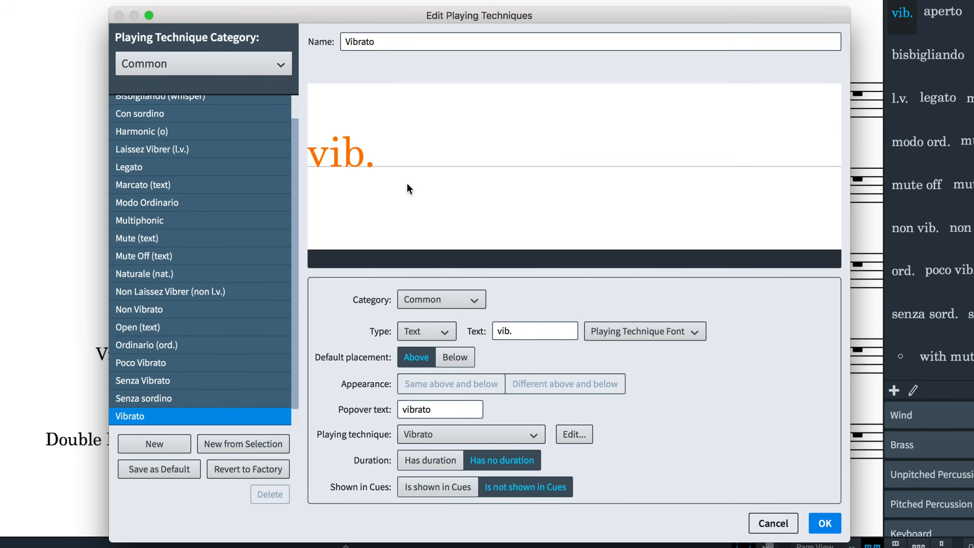
Examine the category, type, text and font options of the Vibrato technique without changing them
left_click(446, 293)
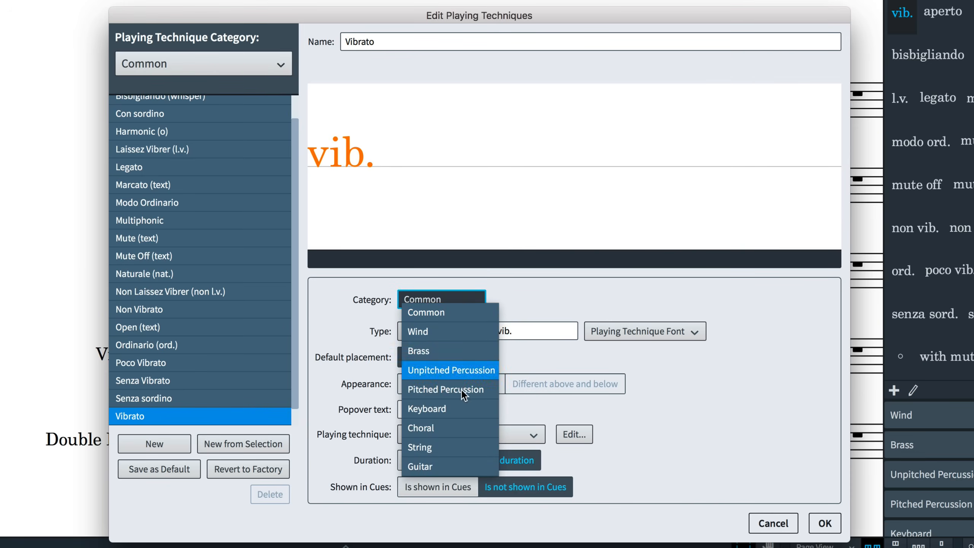
left_click(525, 315)
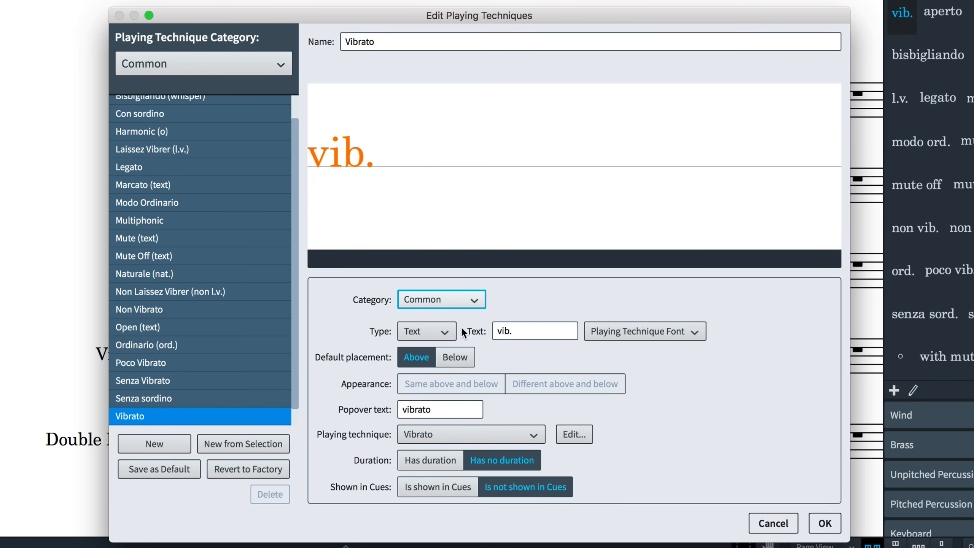
left_click(449, 330)
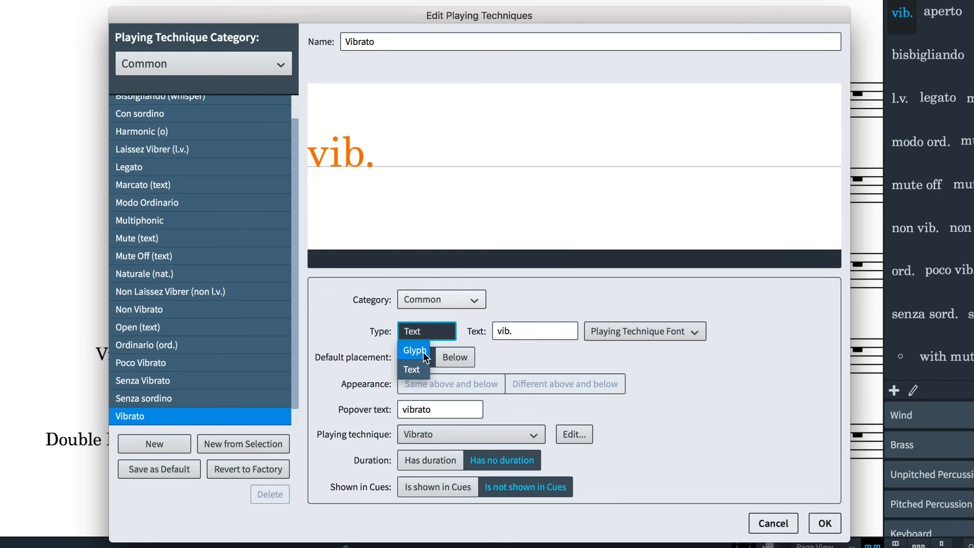
left_click(497, 354)
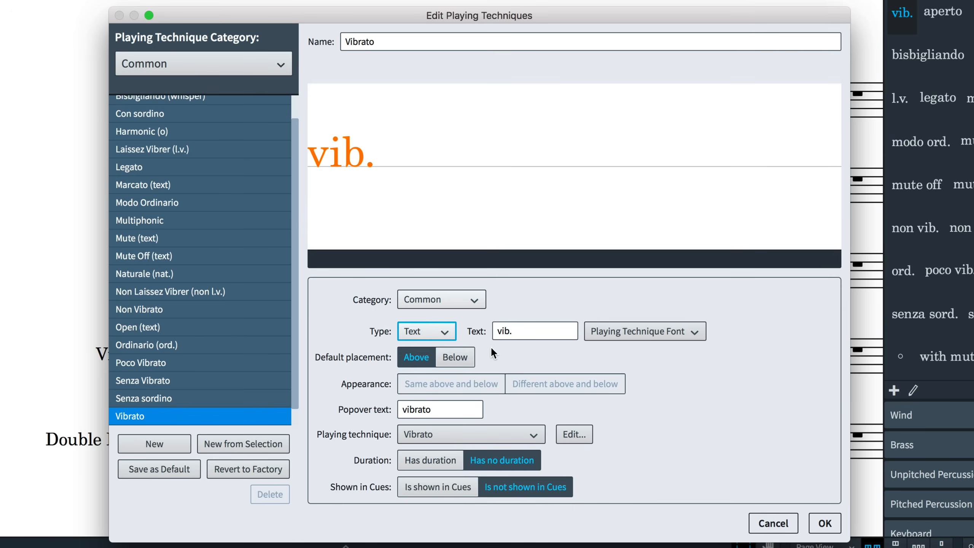
left_click_drag(508, 334, 492, 332)
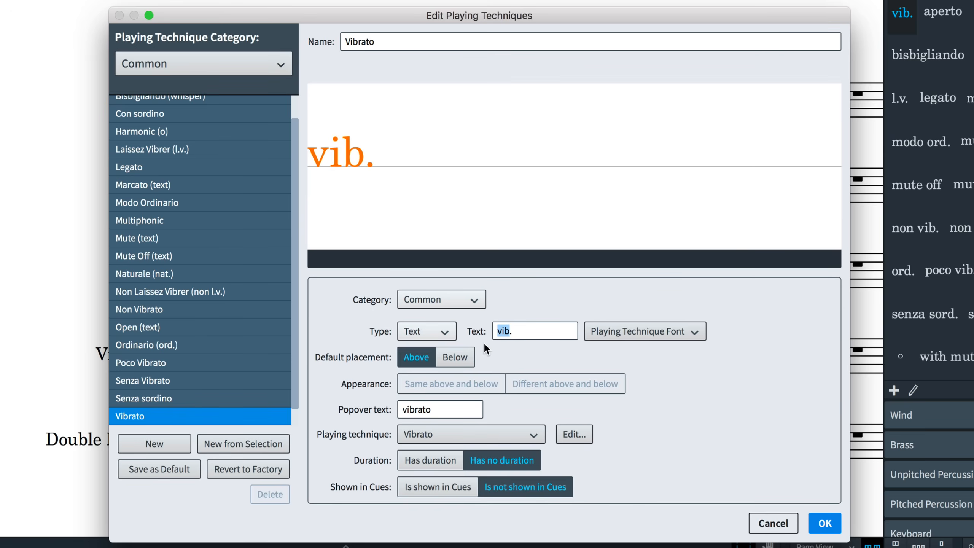
left_click(624, 330)
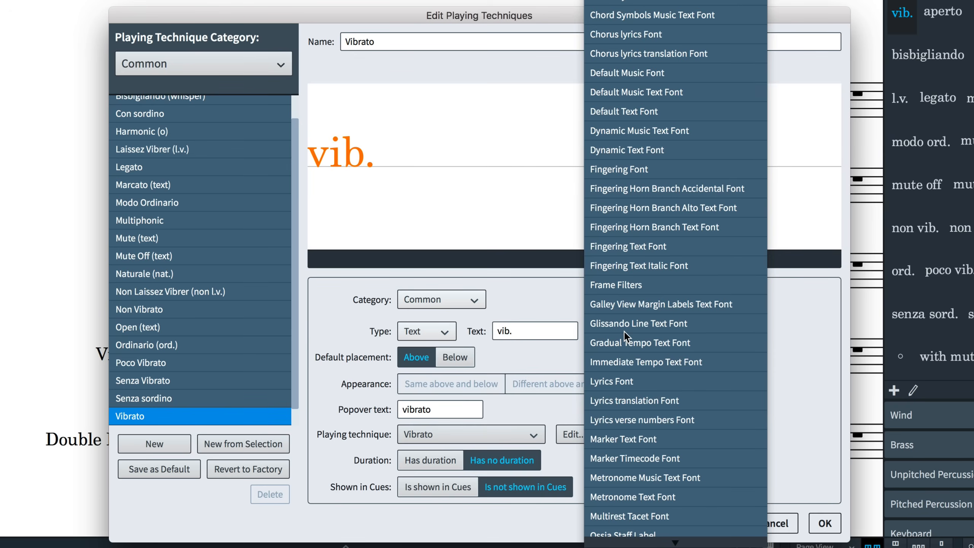
left_click(570, 350)
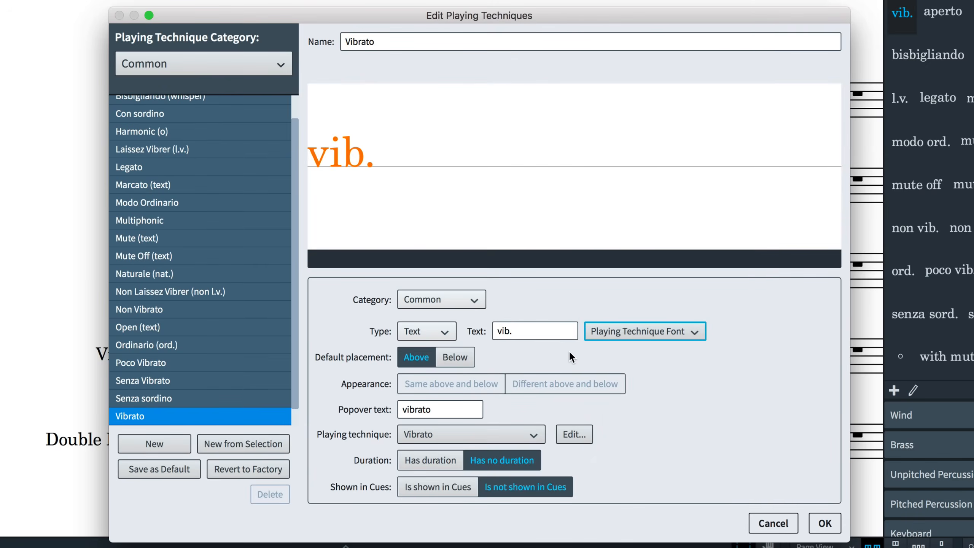
Try to enlarge the Harmonic (o) symbol to about 104% width and 105% height in its glyph editor
left_click(215, 134)
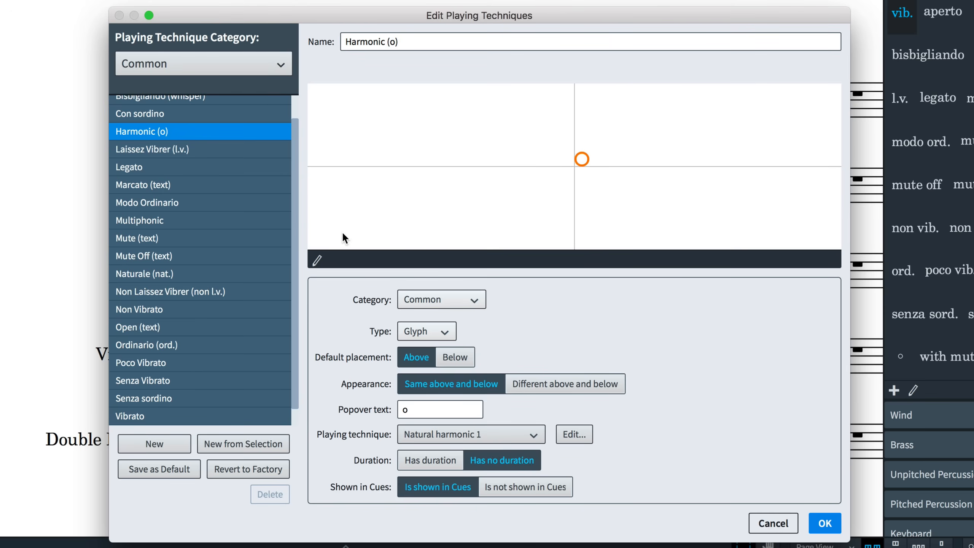
left_click(318, 262)
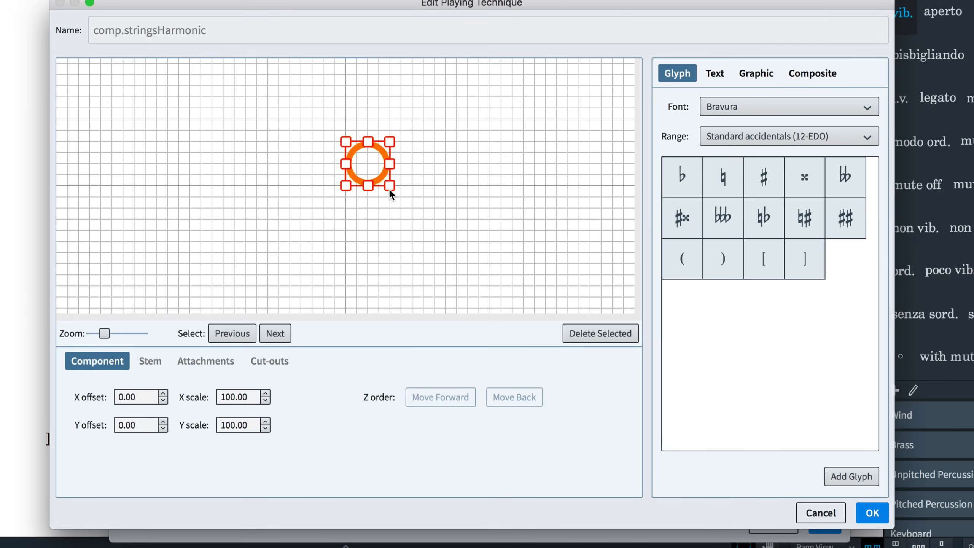
mouse_move(389, 184)
left_mouse_down()
mouse_move(440, 215)
mouse_move(395, 189)
left_mouse_up()
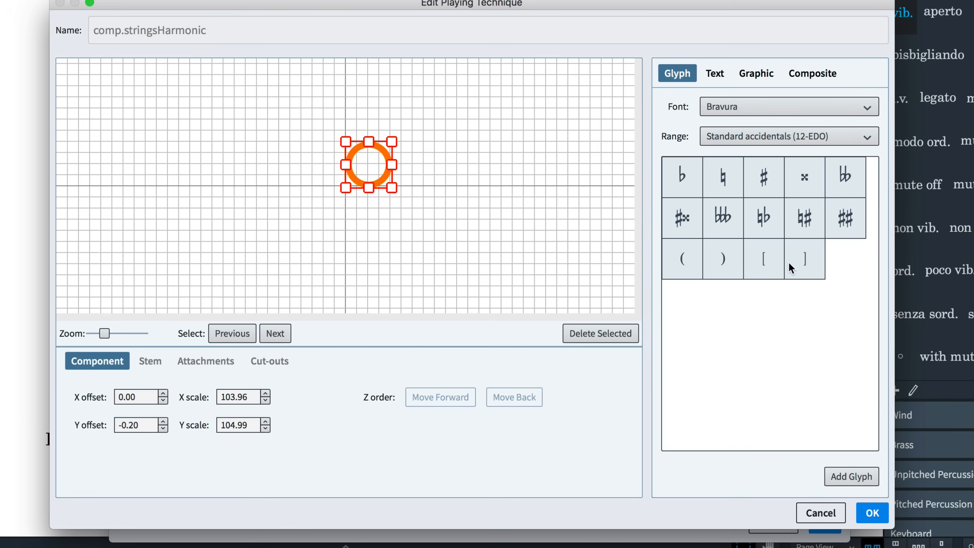
left_click(817, 507)
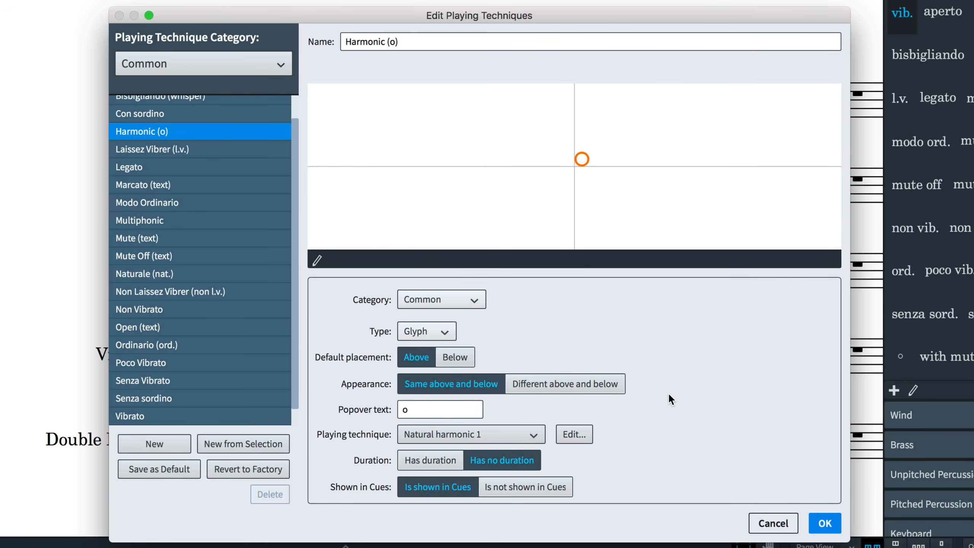
Examine the String category's Snap Pizzicato definition, including its above and below appearances and the available playback techniques
left_click(200, 67)
left_click(180, 206)
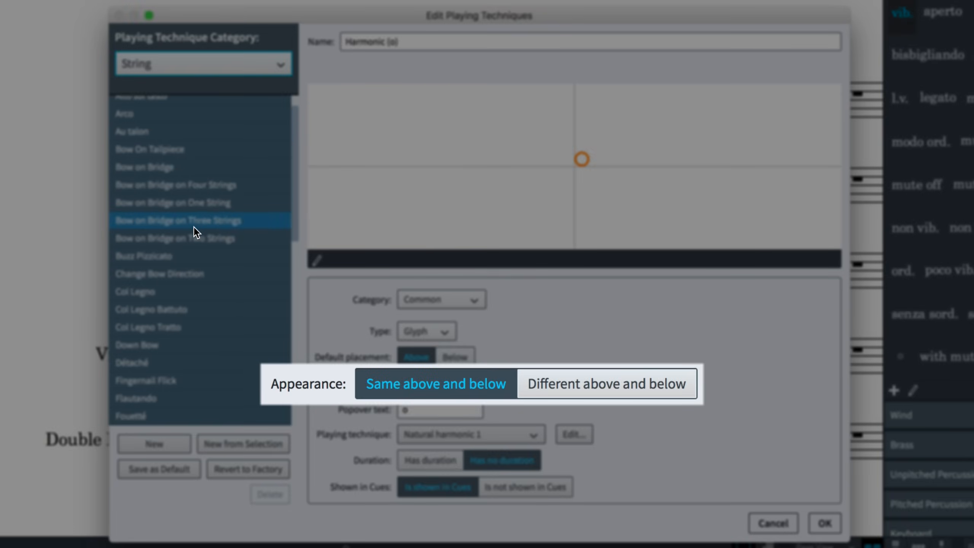
scroll(199, 249, "down", 10)
scroll(218, 288, "down", 2)
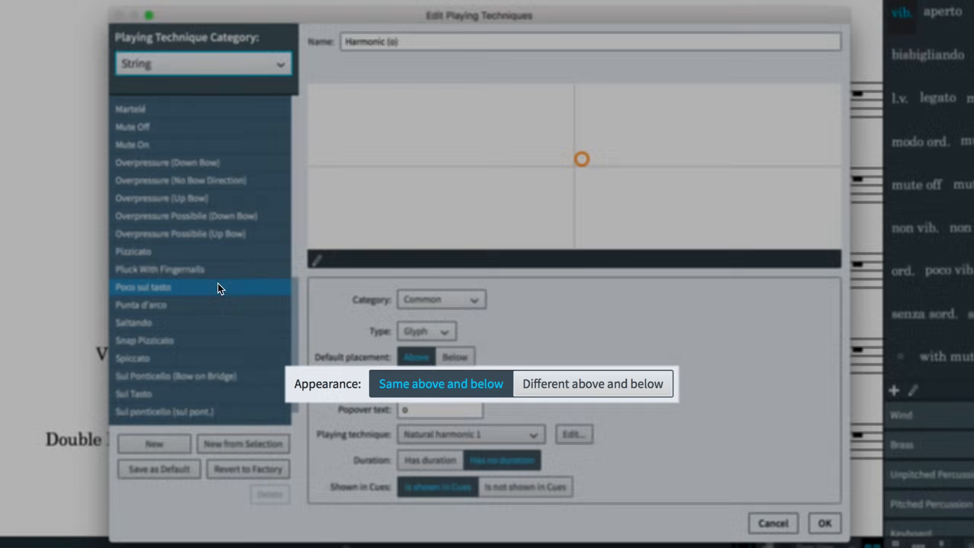
left_click(218, 340)
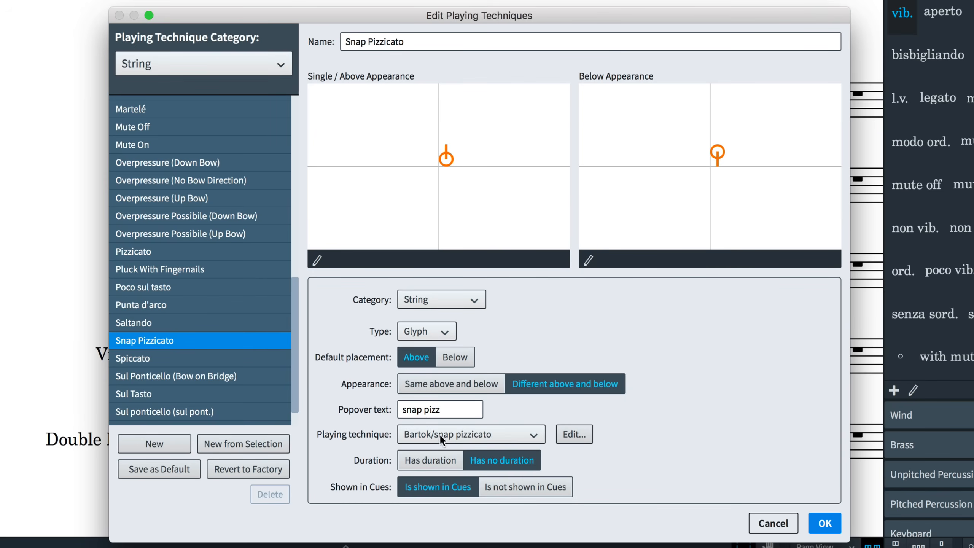
left_click(506, 434)
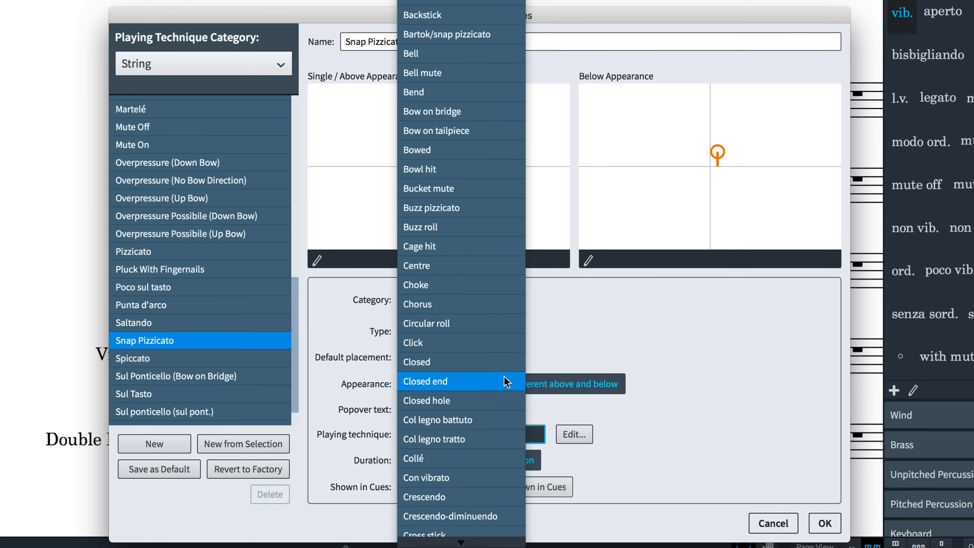
left_click(575, 332)
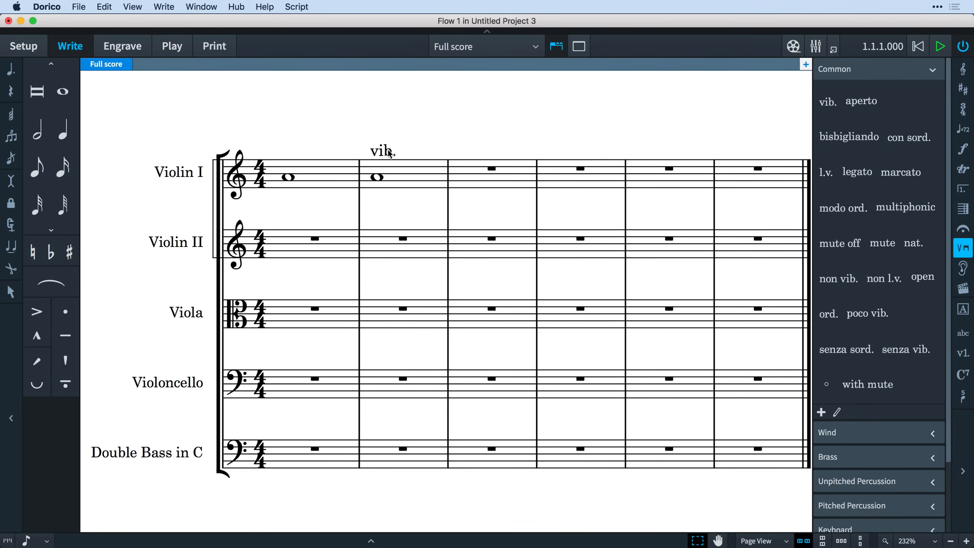
Change the Vibrato technique's displayed text to vibr. and delete its marking from the second bar of Violin I
left_click(383, 149)
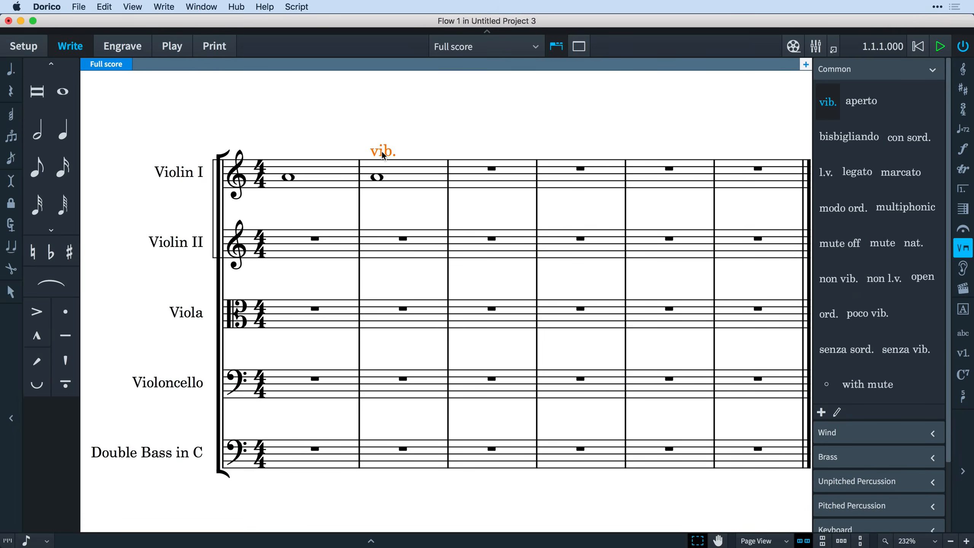
left_click(838, 413)
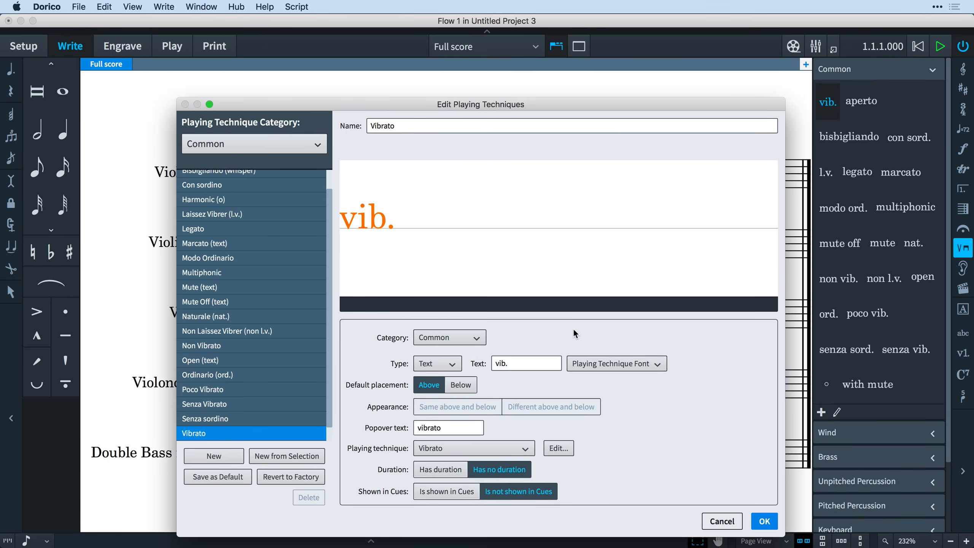
left_click(516, 361)
key("BackSpace")
type("r")
left_click(759, 518)
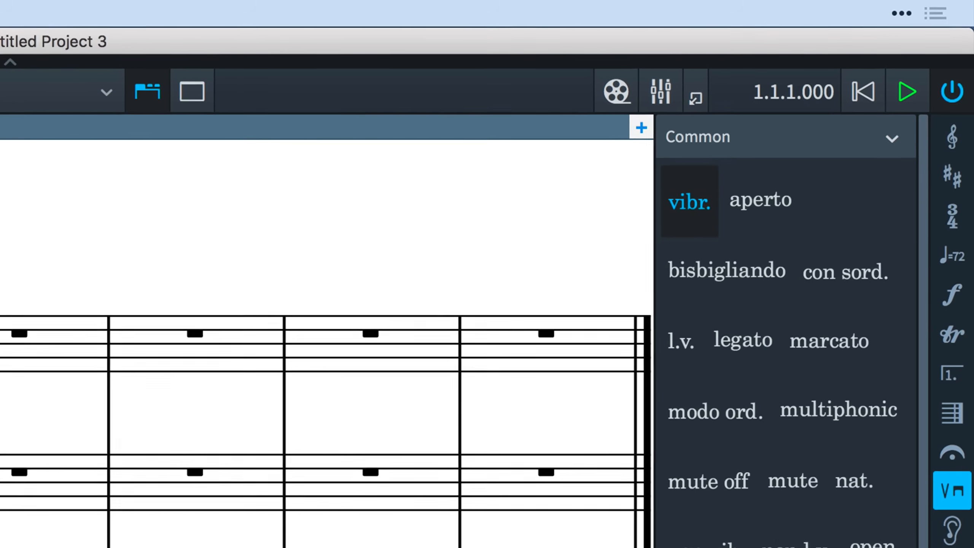
key("Delete")
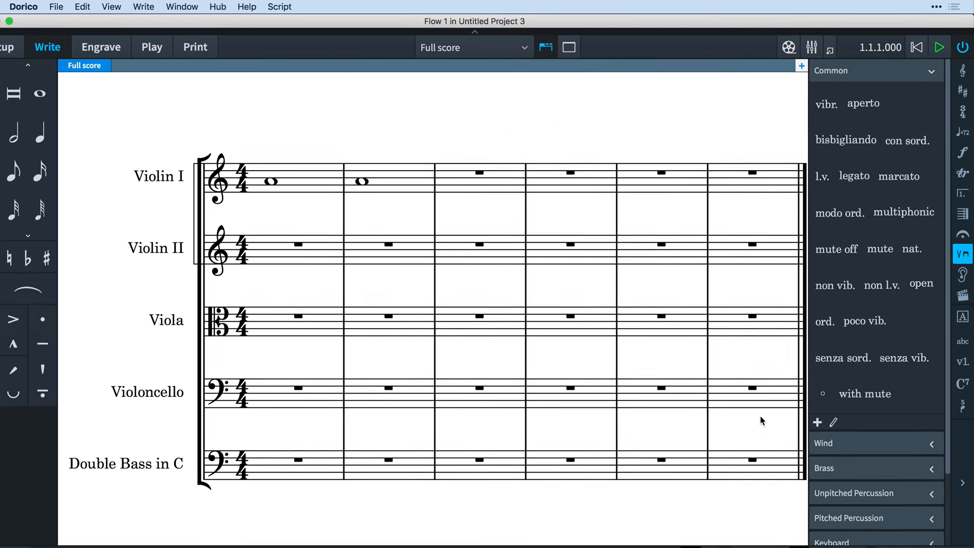
Create a new playing technique in the Common category and name it with a possessive first name followed by Arrow
left_click(821, 412)
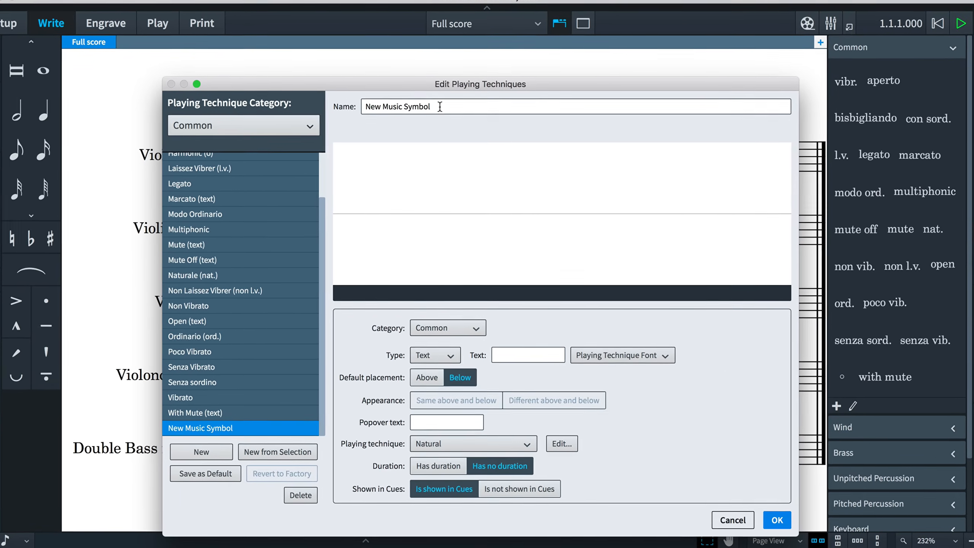
left_click_drag(434, 126, 420, 124)
left_click_drag(411, 74, 350, 87)
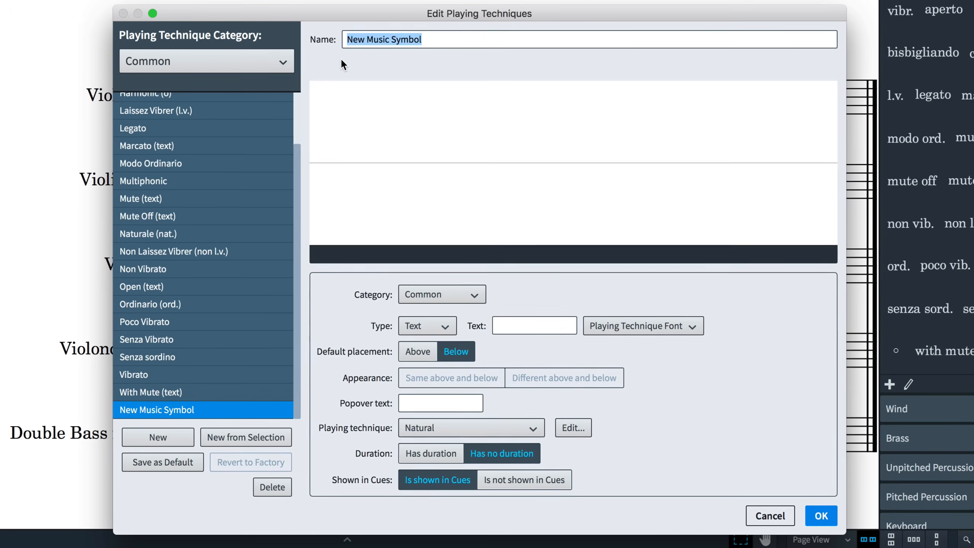
type("A")
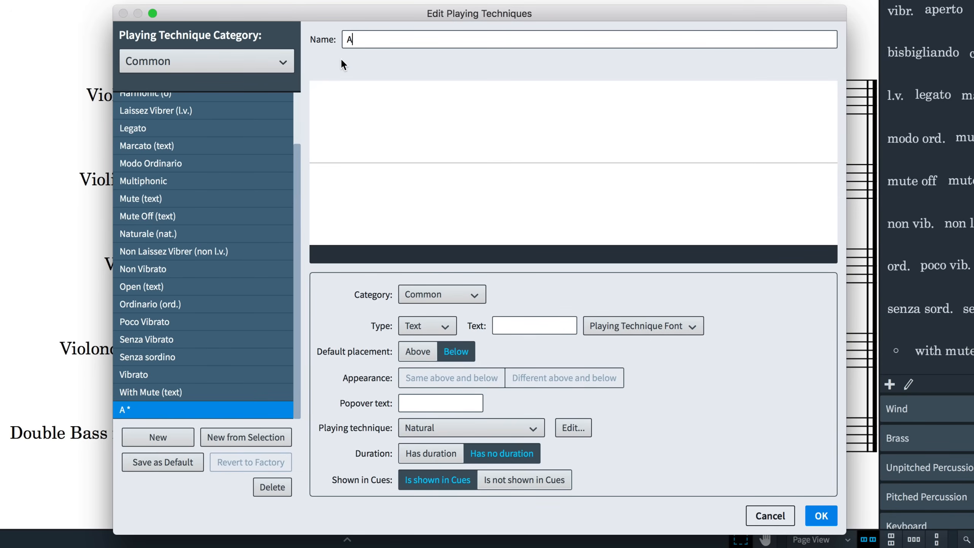
type("nthony's A")
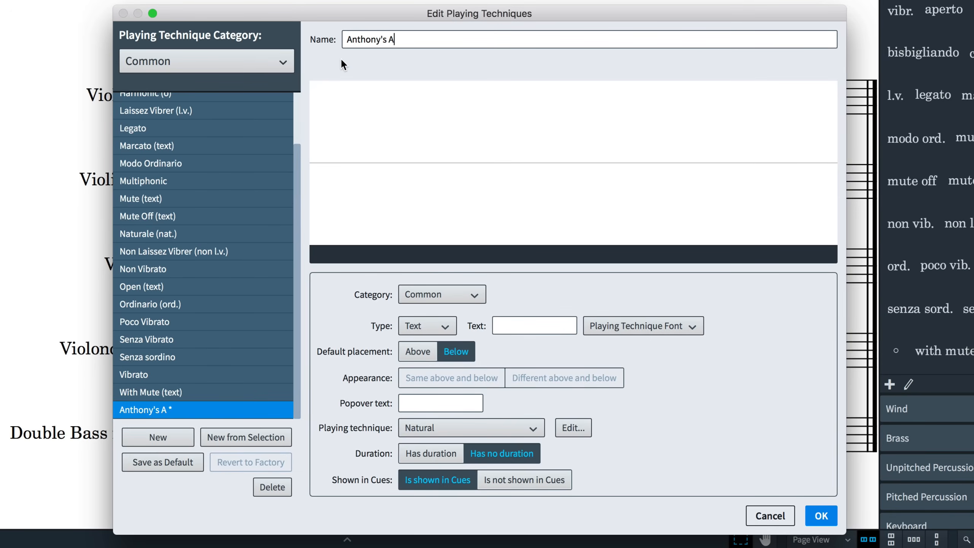
type("rrow")
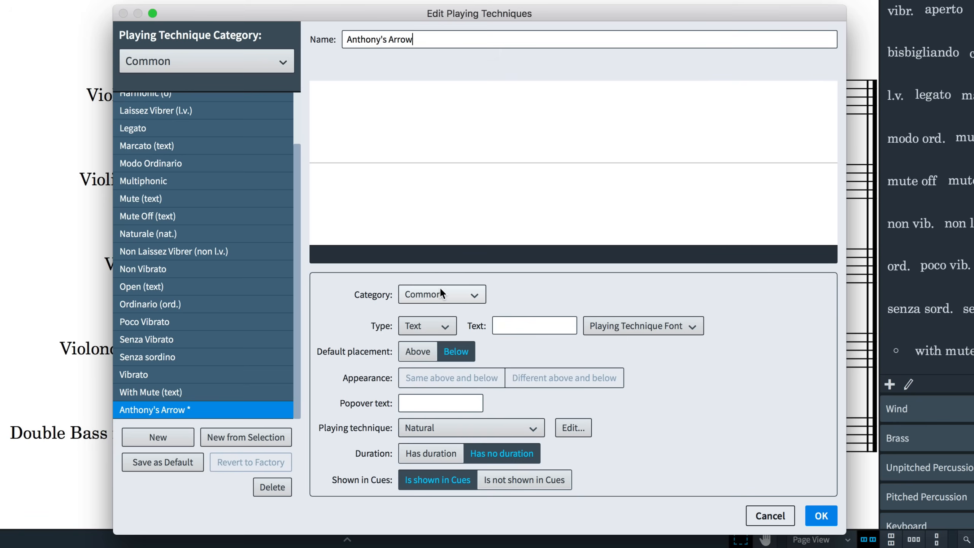
Make the new technique a Glyph type and add the solid upward arrow from Bravura's Arrows and arrowheads range as its symbol
left_click(432, 326)
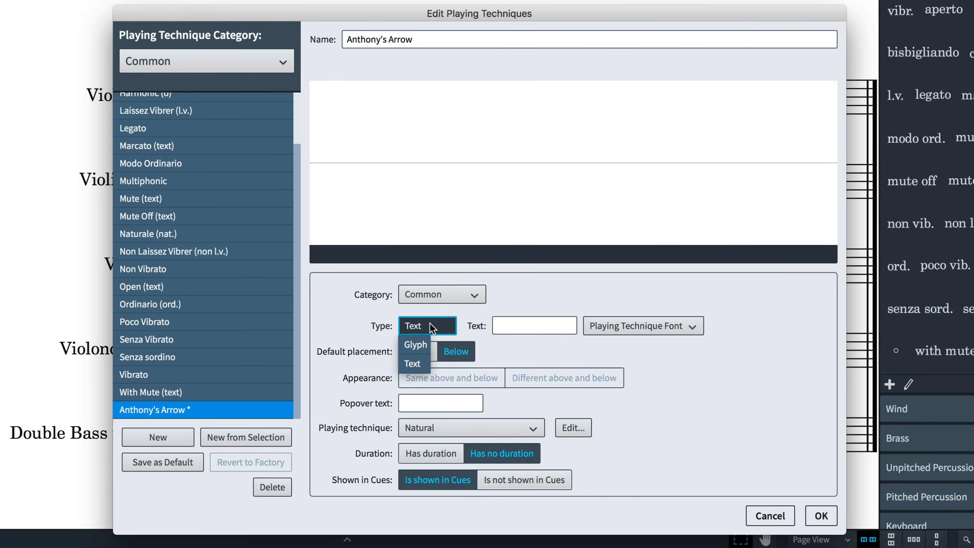
left_click(417, 346)
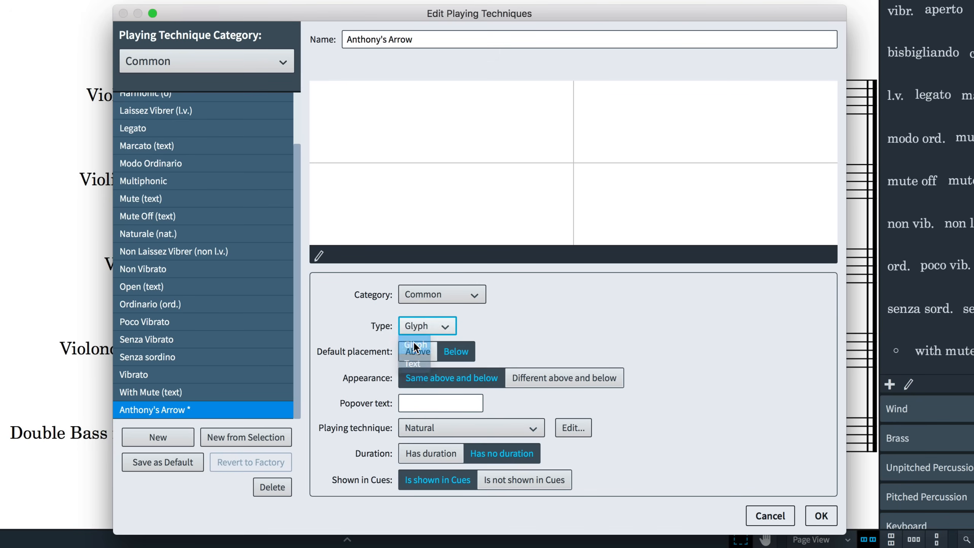
left_click(320, 256)
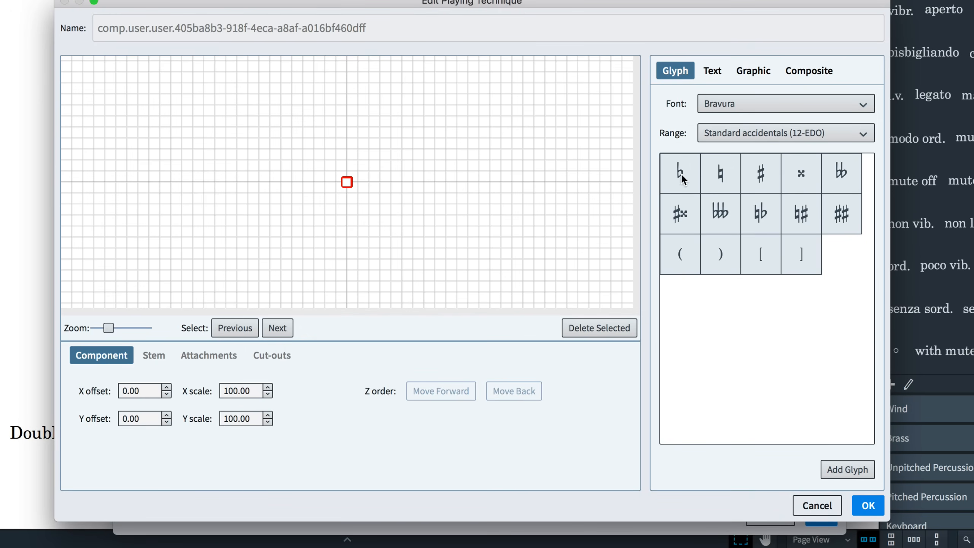
left_click(756, 137)
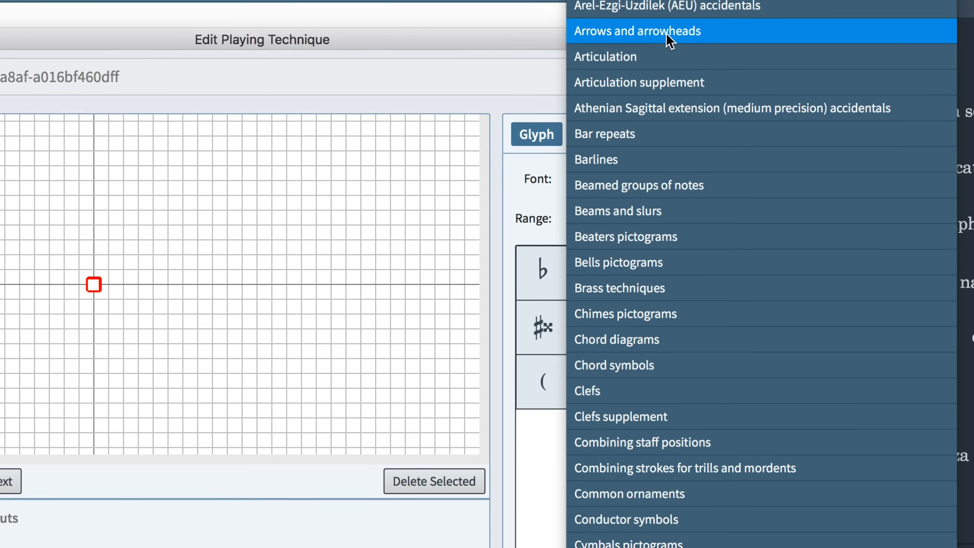
left_click(746, 11)
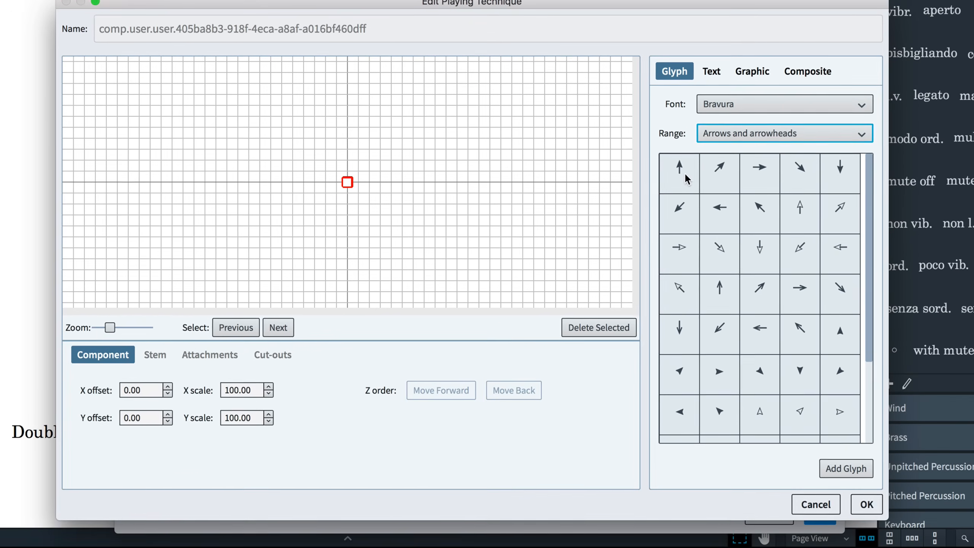
left_click(554, 296)
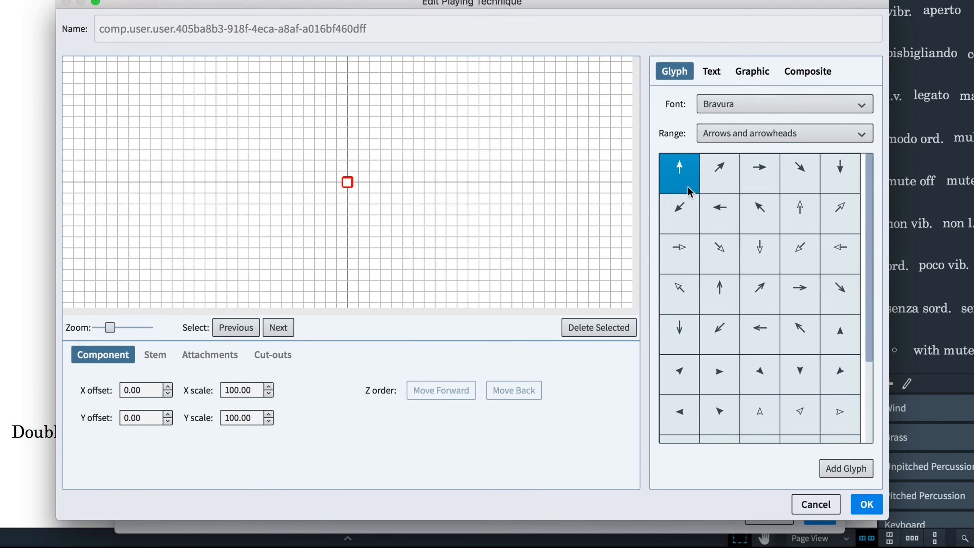
left_click(852, 468)
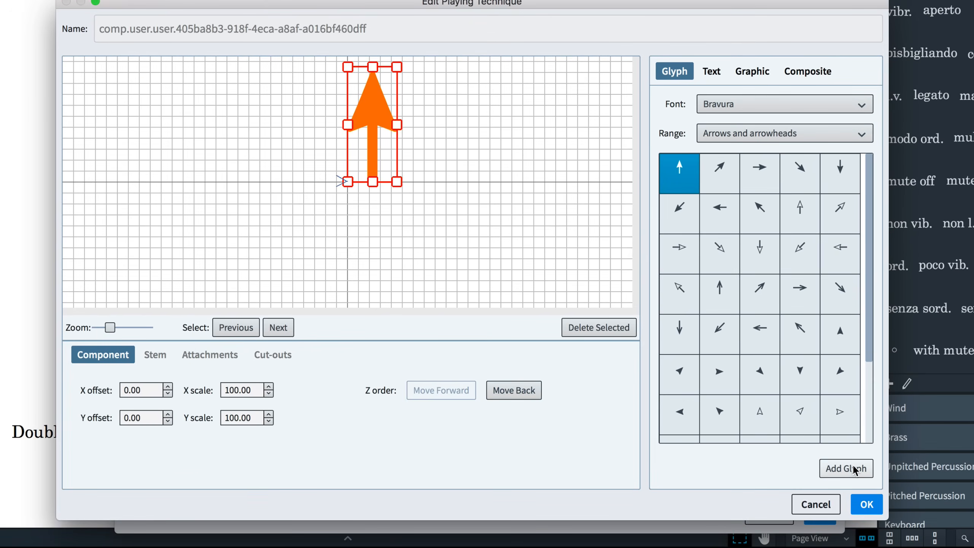
left_click(870, 503)
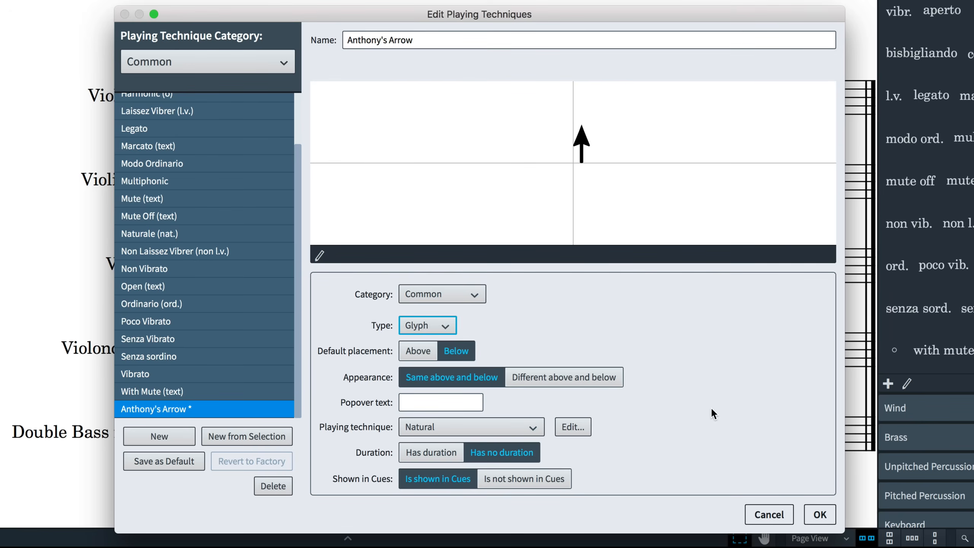
Set the arrow technique's default placement to Above and its popover text to arrow
left_click(422, 350)
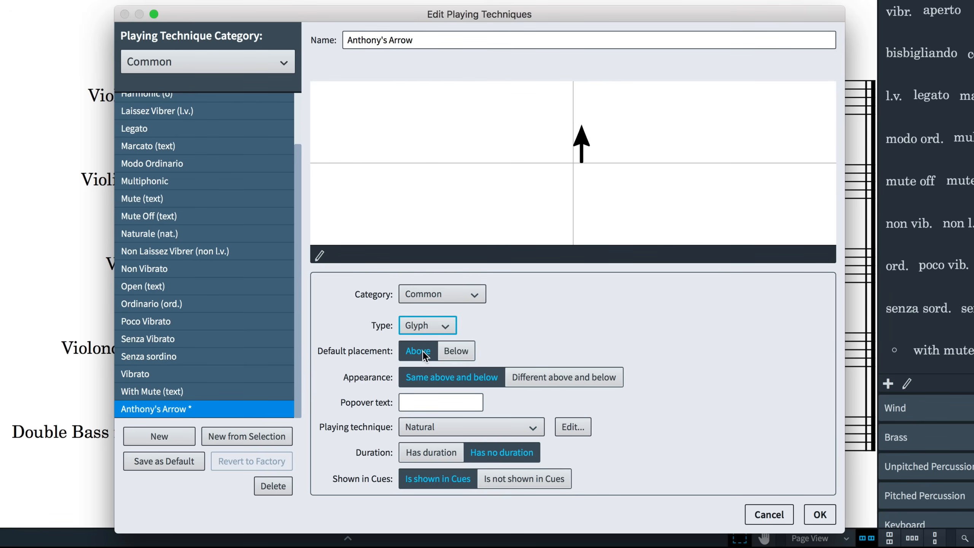
left_click(469, 401)
type("a")
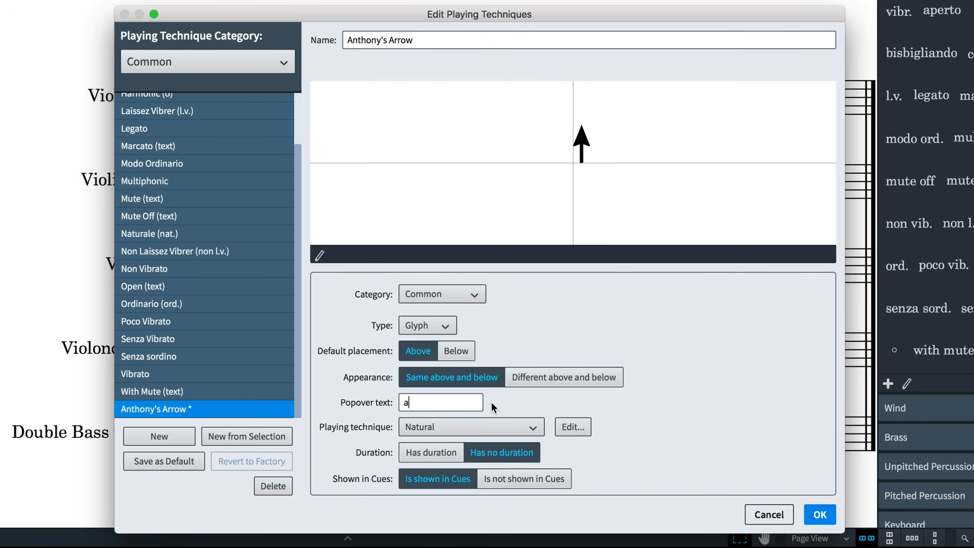
type("rrow")
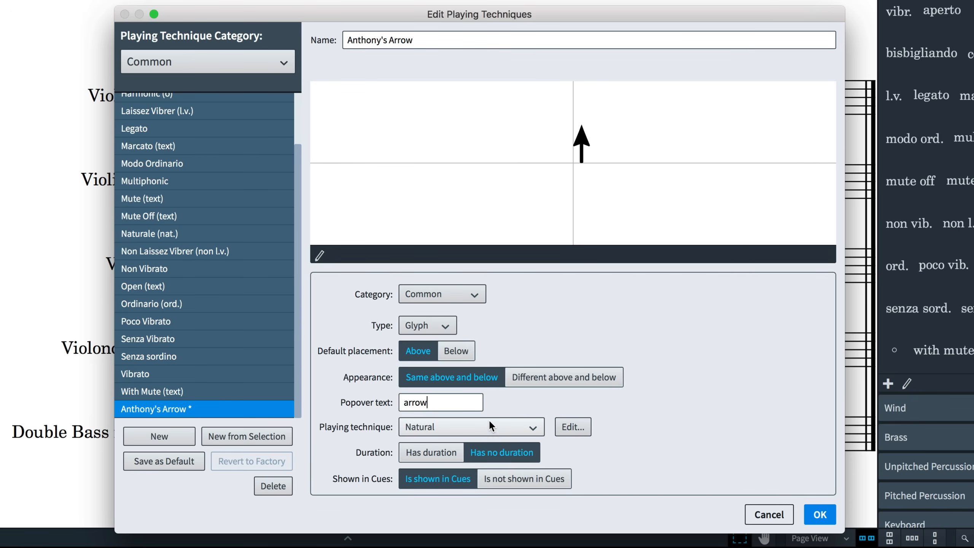
Assign Col legno tratto as the arrow technique's playback technique
left_click(488, 423)
left_click(491, 389)
left_click(500, 424)
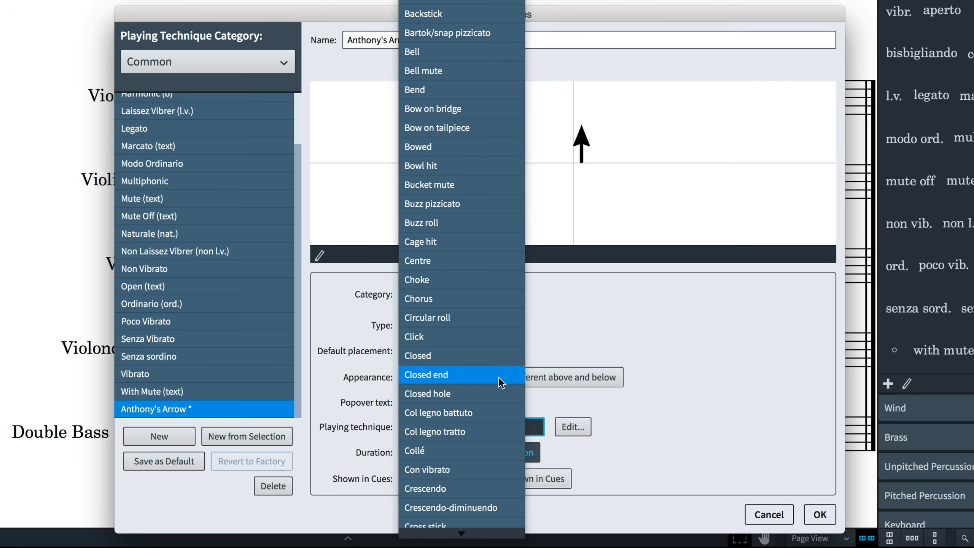
left_click(562, 407)
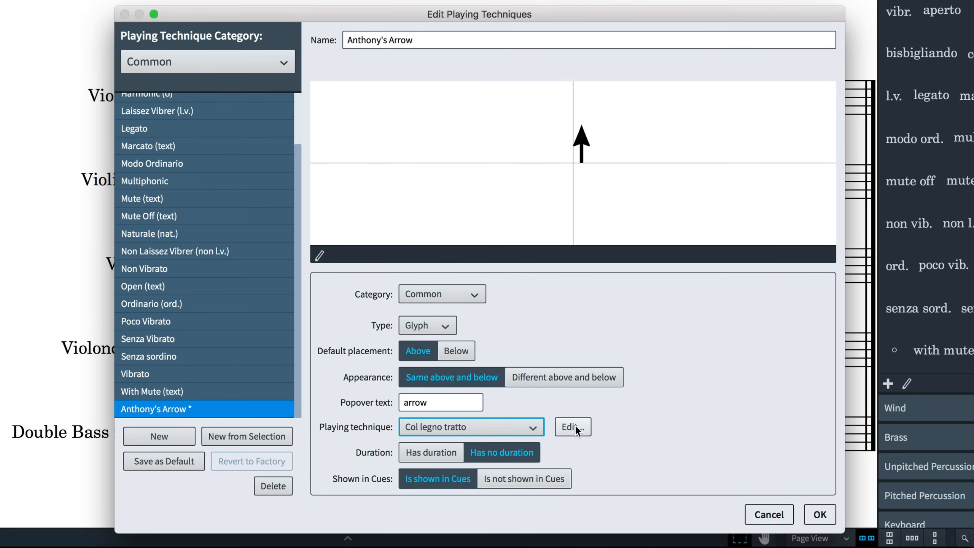
Create a new playback technique named Arrow, assign it to the arrow playing technique, and confirm the definition
left_click(575, 425)
left_click(264, 422)
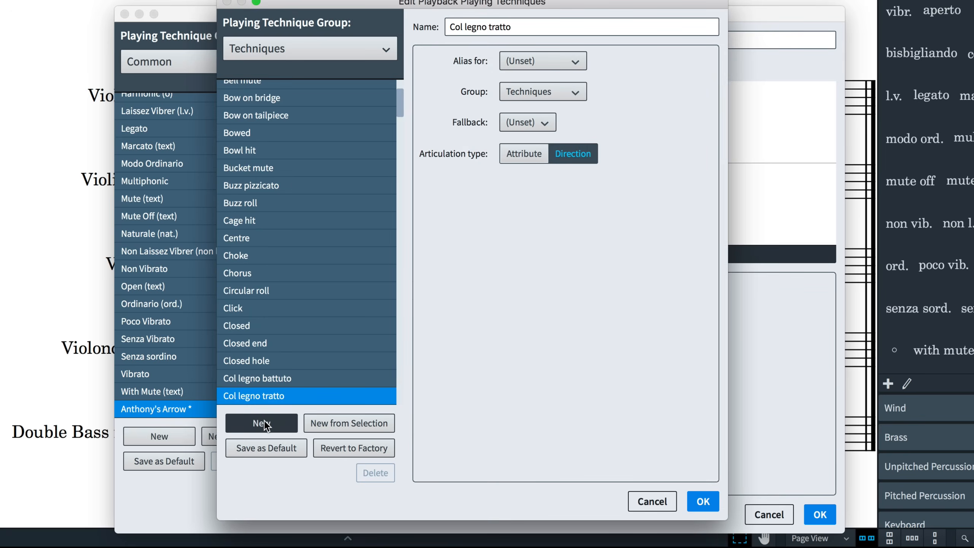
left_click_drag(545, 27, 439, 27)
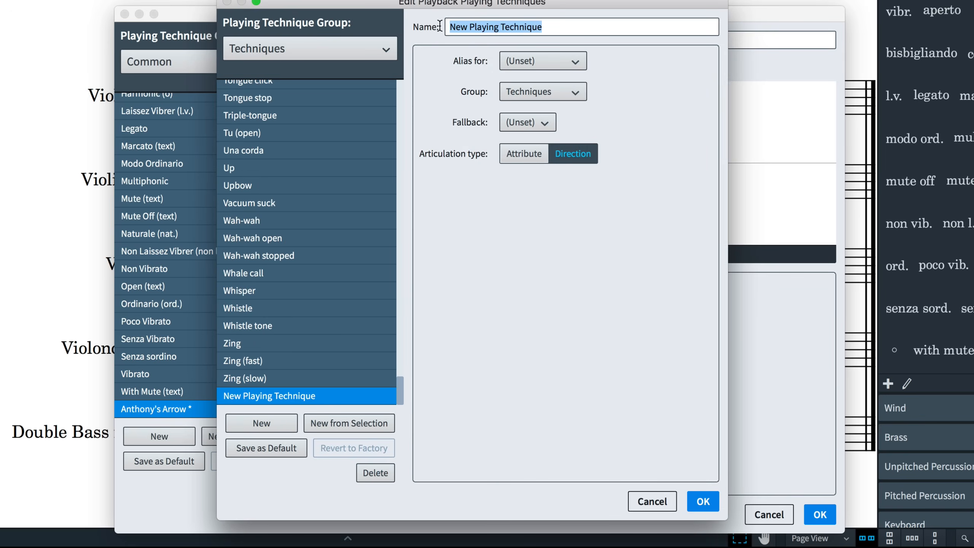
type("A")
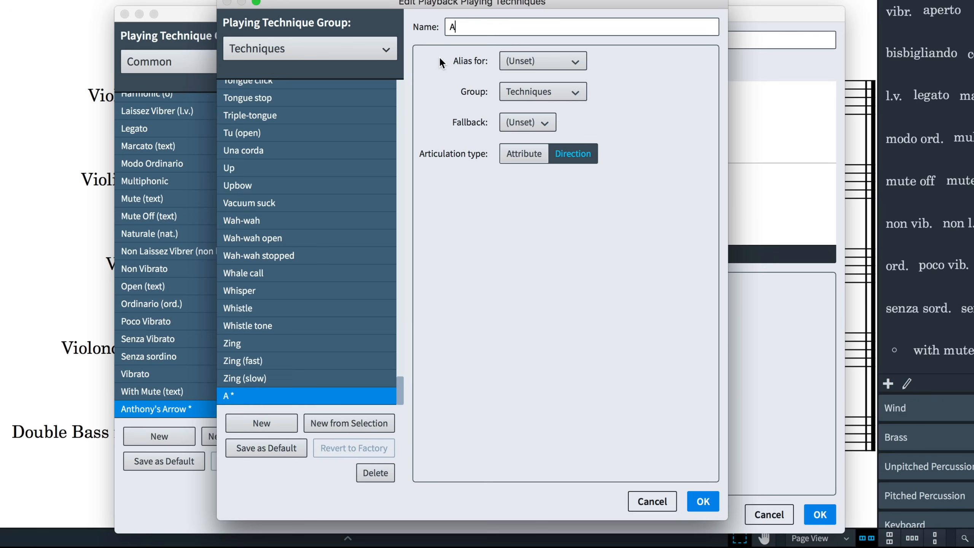
type("rrow")
left_click(696, 501)
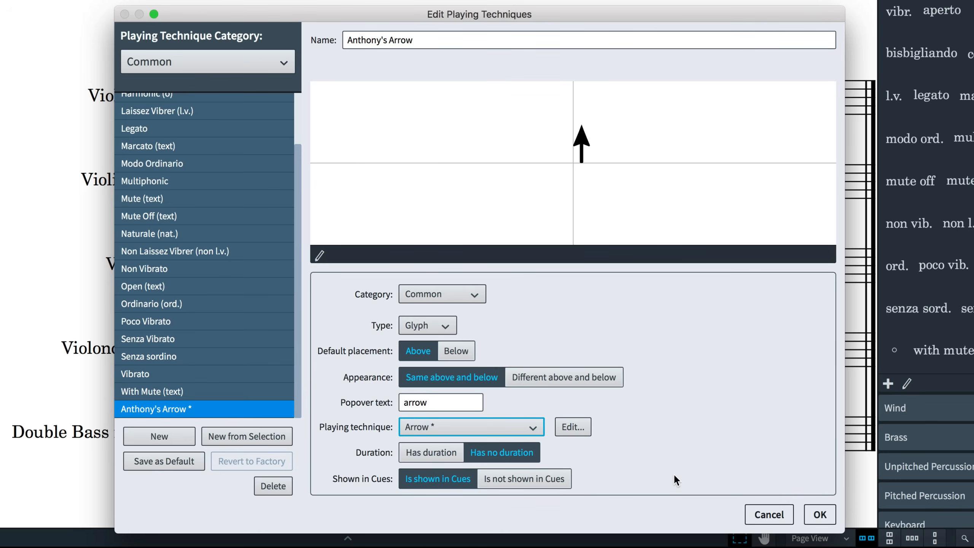
left_click(821, 512)
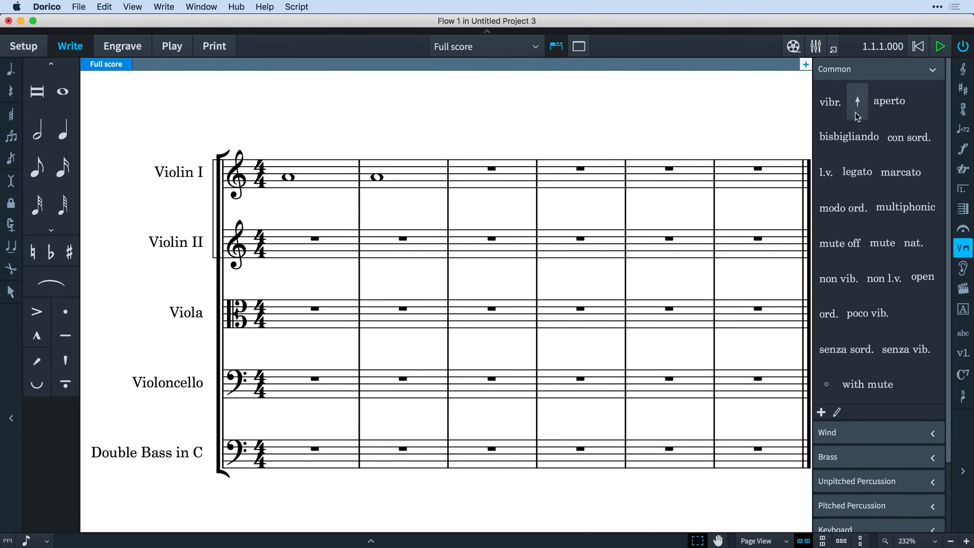
Place the arrow technique on the whole note in Violin I's second bar and switch to Play mode
left_click(858, 112)
left_click(377, 178)
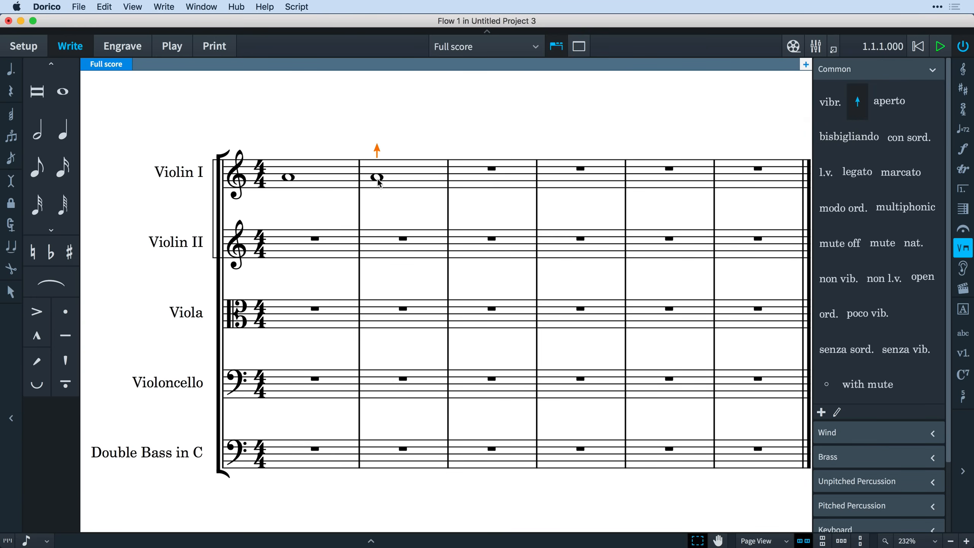
left_click(392, 195)
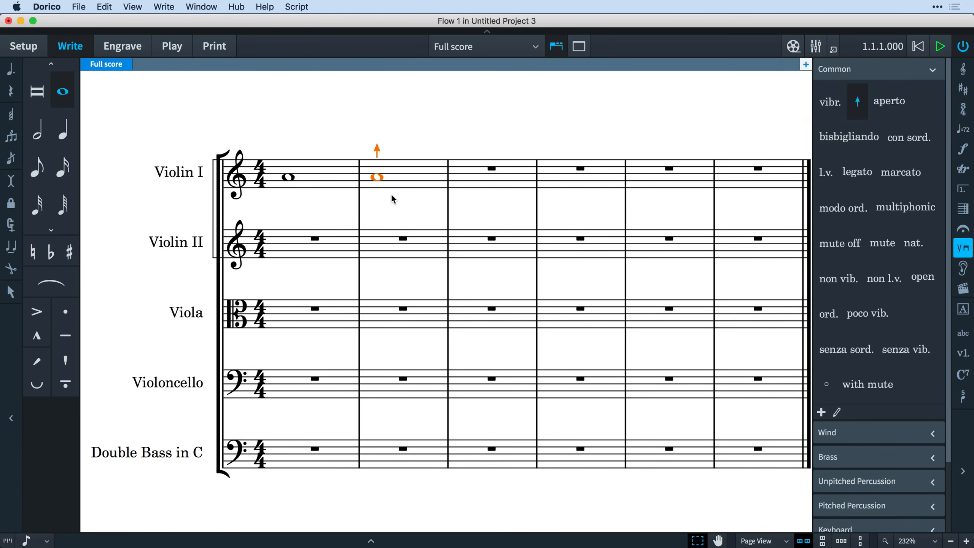
left_click(174, 47)
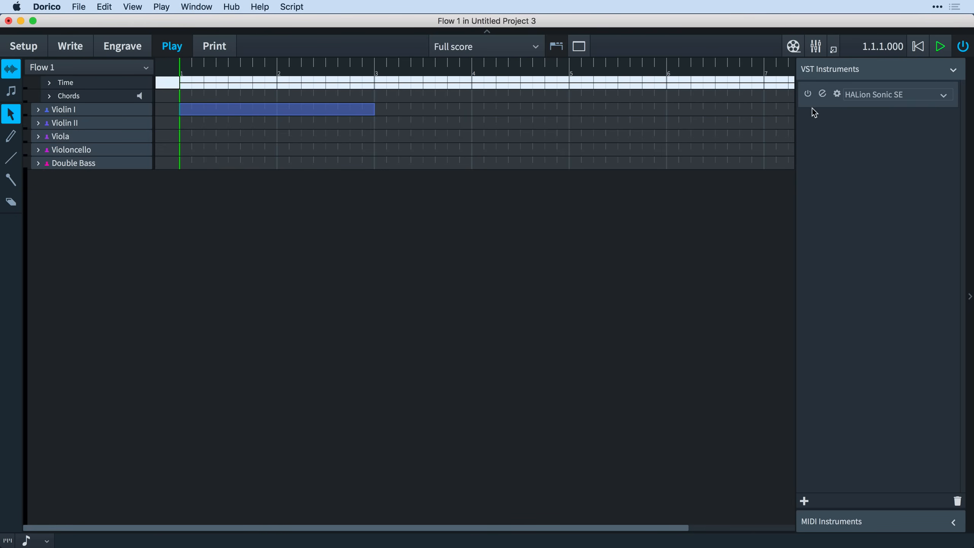
Examine the Violins I A Combi expressions in HALion Sonic SE to find the key switch used for Portamento Up
left_click(822, 94)
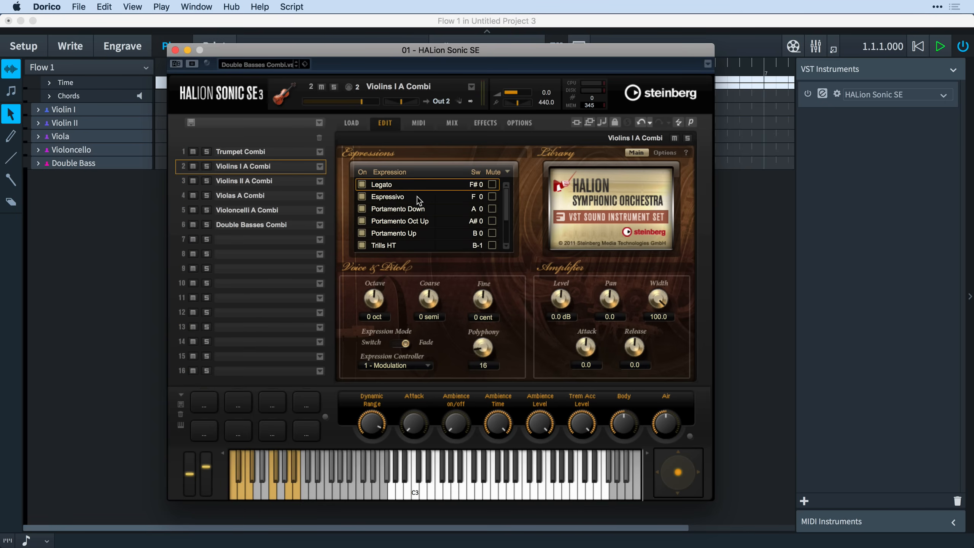
left_click(422, 232)
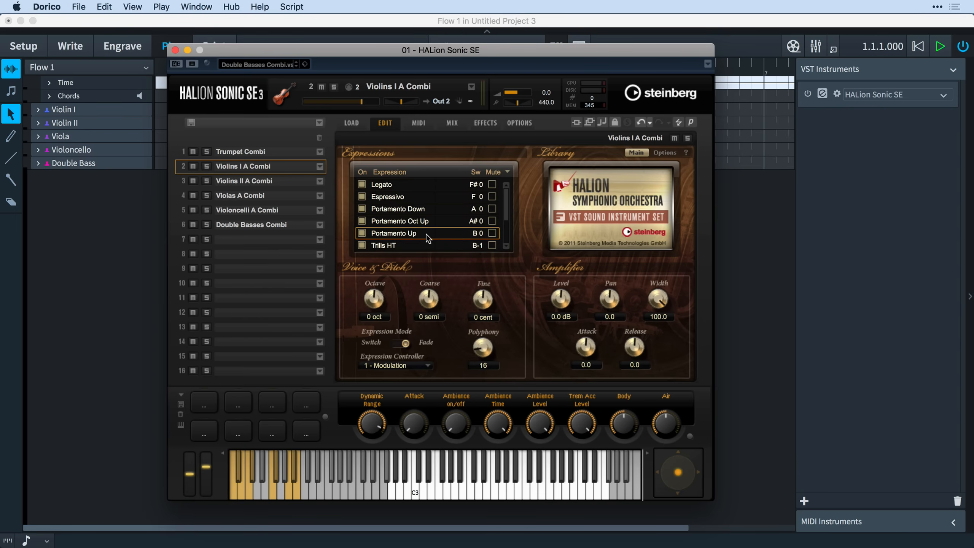
left_click(823, 96)
Check which expression maps are assigned to the HALion Sonic SE channels
left_click(838, 96)
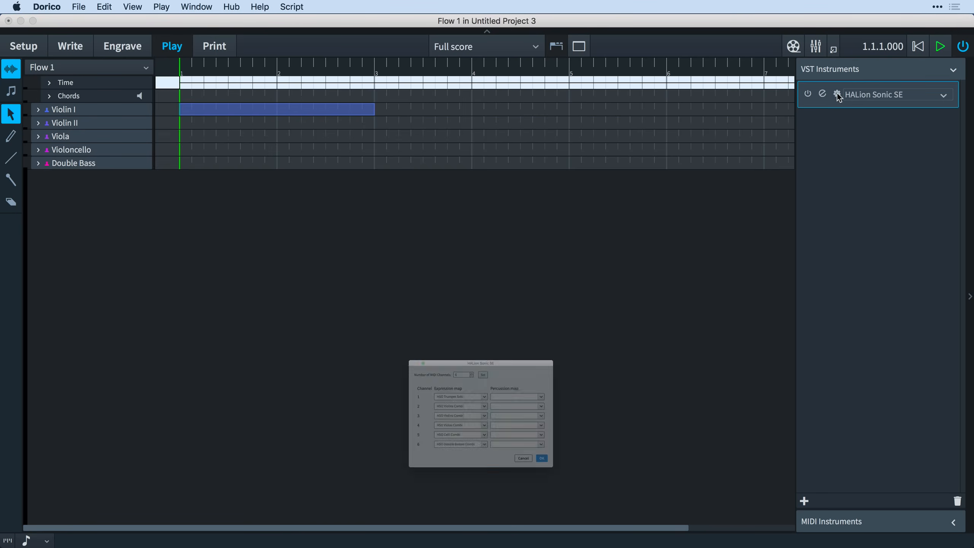
left_click_drag(587, 302, 588, 171)
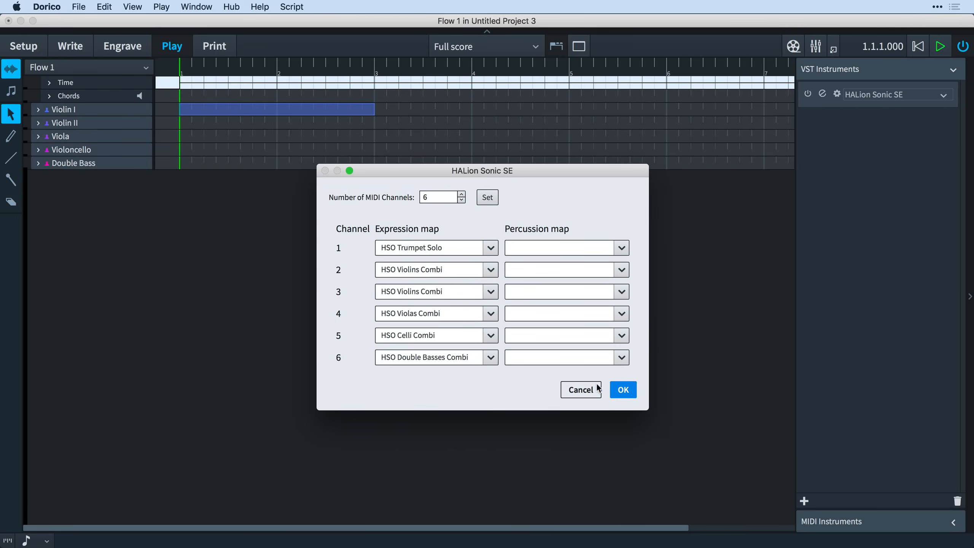
left_click(622, 391)
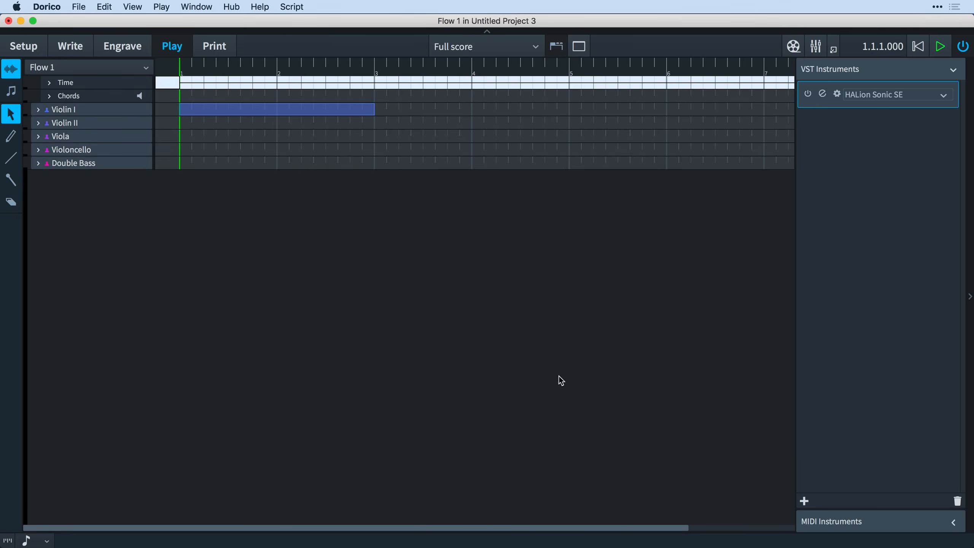
Add the Arrow playback technique to the HSO Violins Combi expression map
left_click(162, 7)
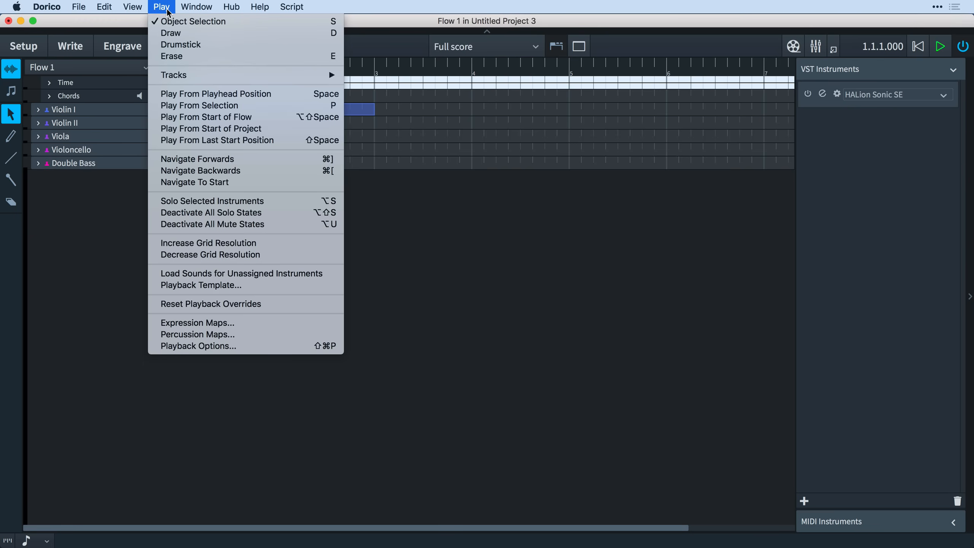
left_click(248, 324)
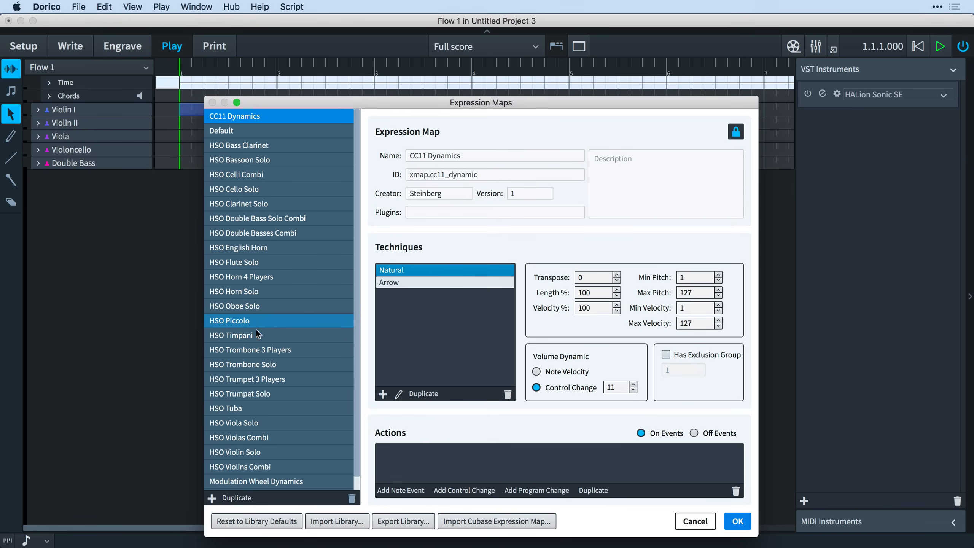
scroll(262, 337, "down", 1)
left_click(259, 454)
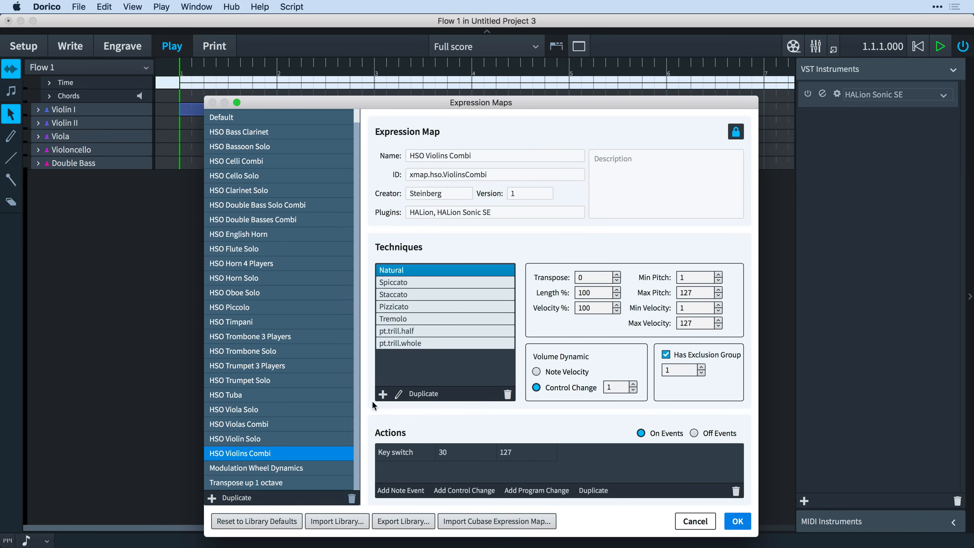
left_click(382, 395)
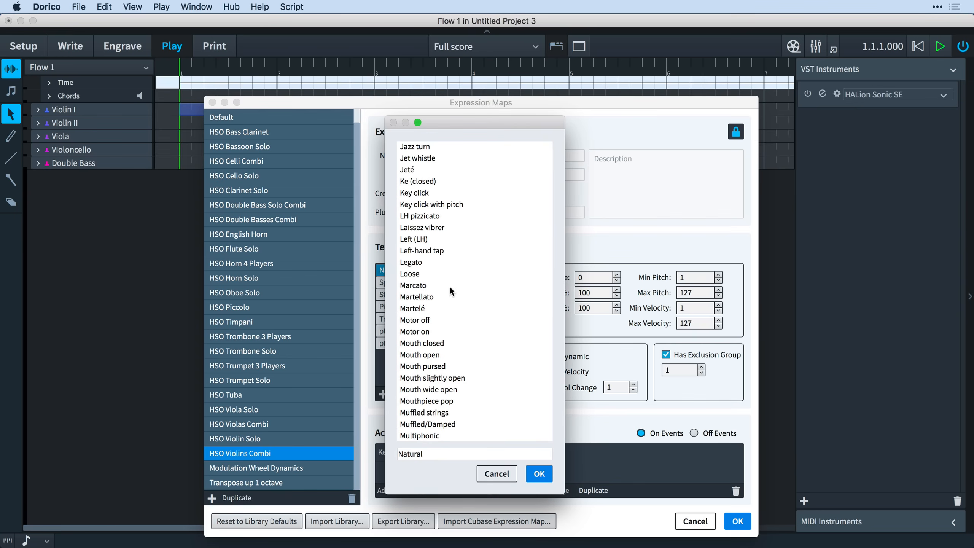
scroll(537, 271, "up", 15)
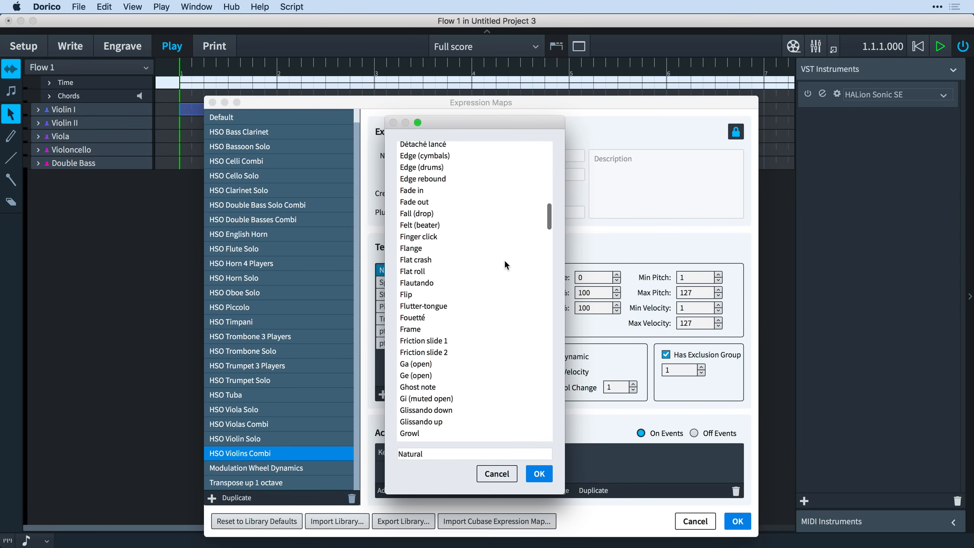
scroll(464, 223, "up", 5)
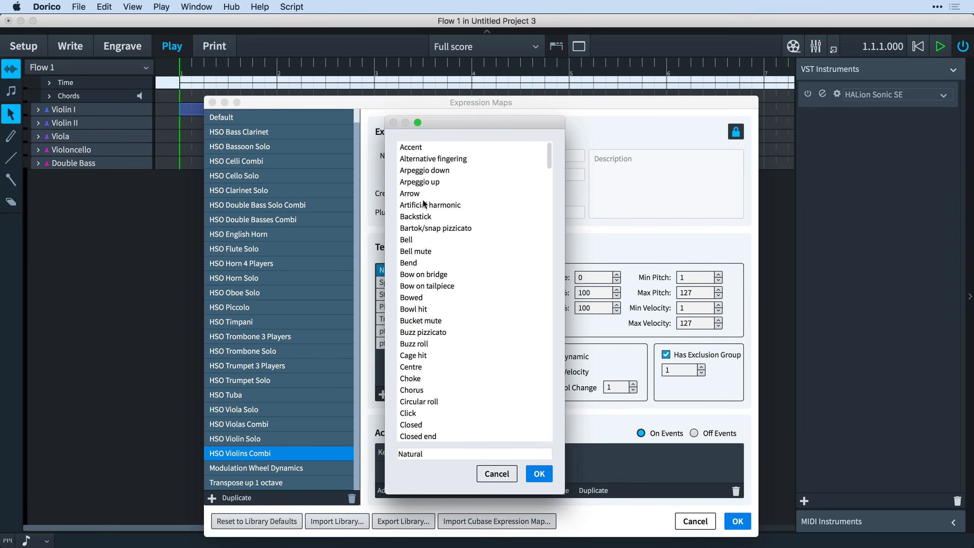
left_click(418, 194)
left_click(539, 473)
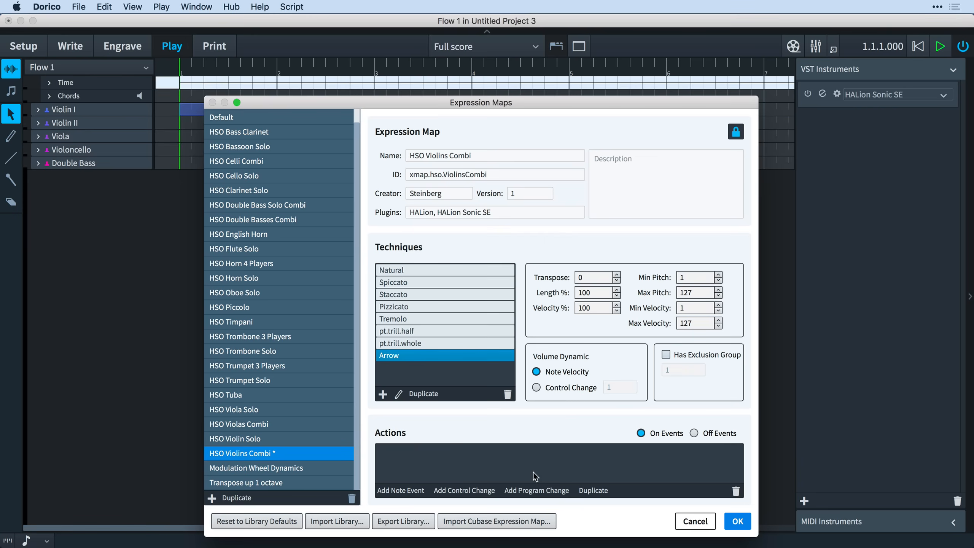
Give the Arrow technique a key switch note event with pitch 35 and confirm the expression map changes
left_click(400, 491)
double_click(444, 456)
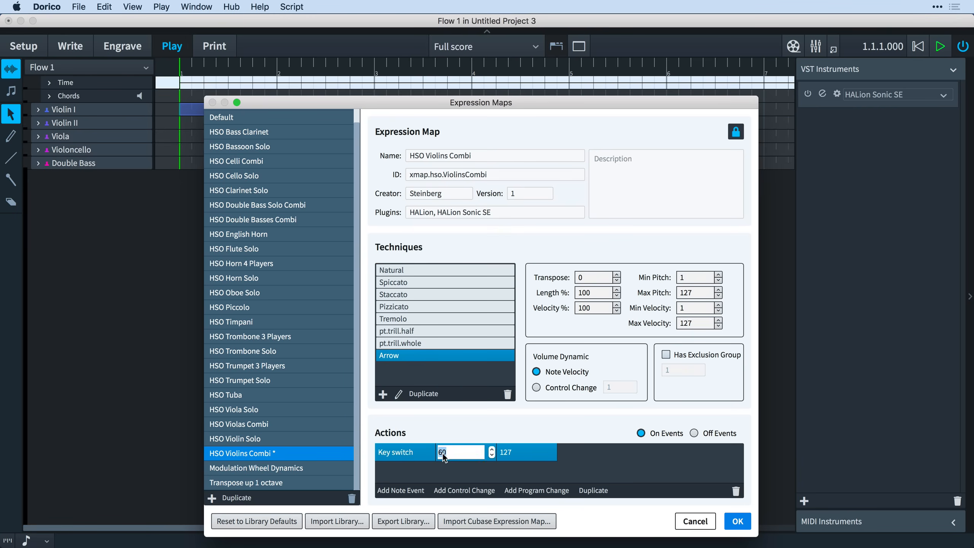
type("35")
key("Return")
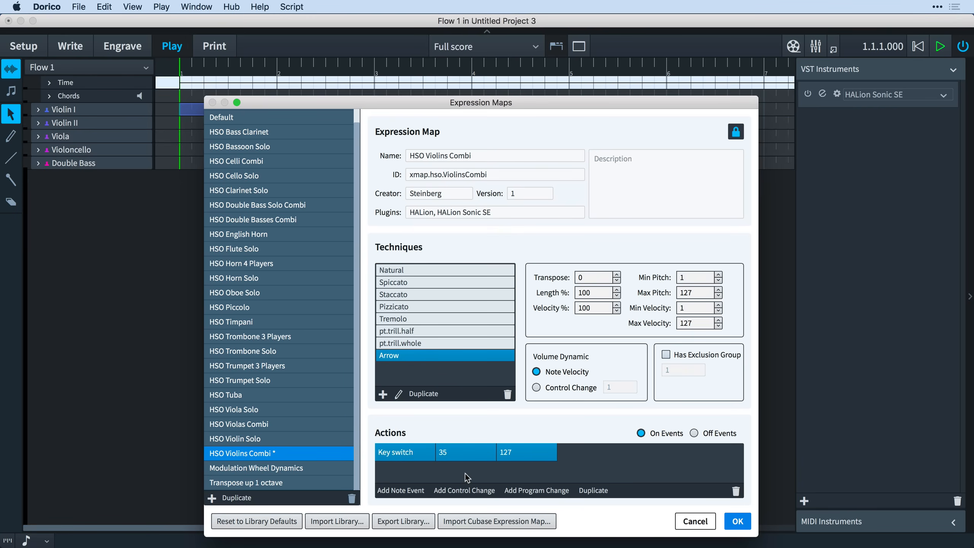
left_click(735, 521)
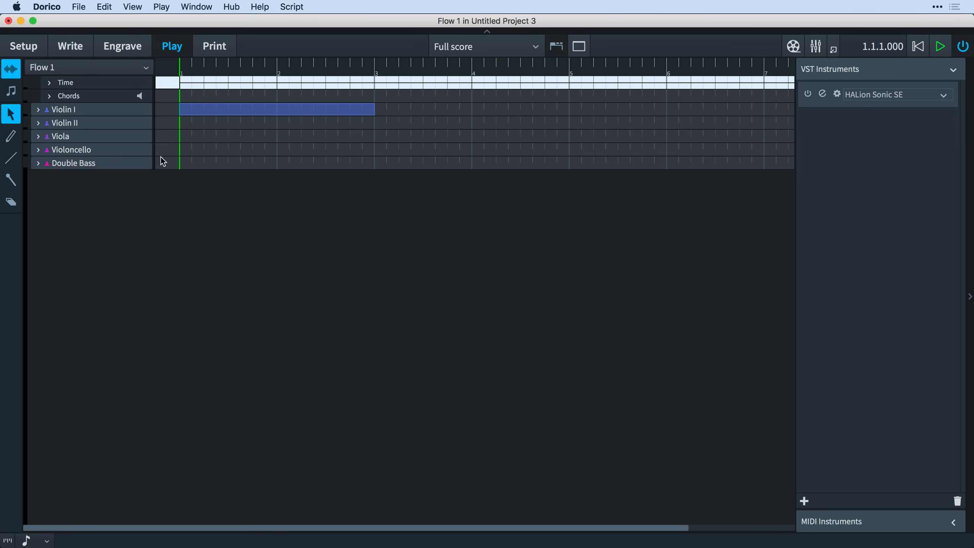
Return to Write mode and play back the score to hear the arrow technique, then clear the selection
left_click(82, 54)
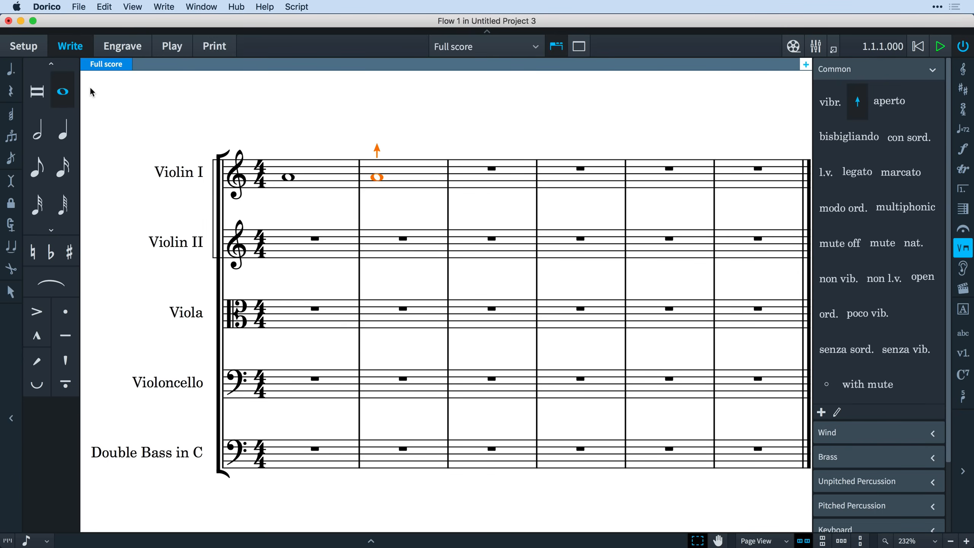
key("space")
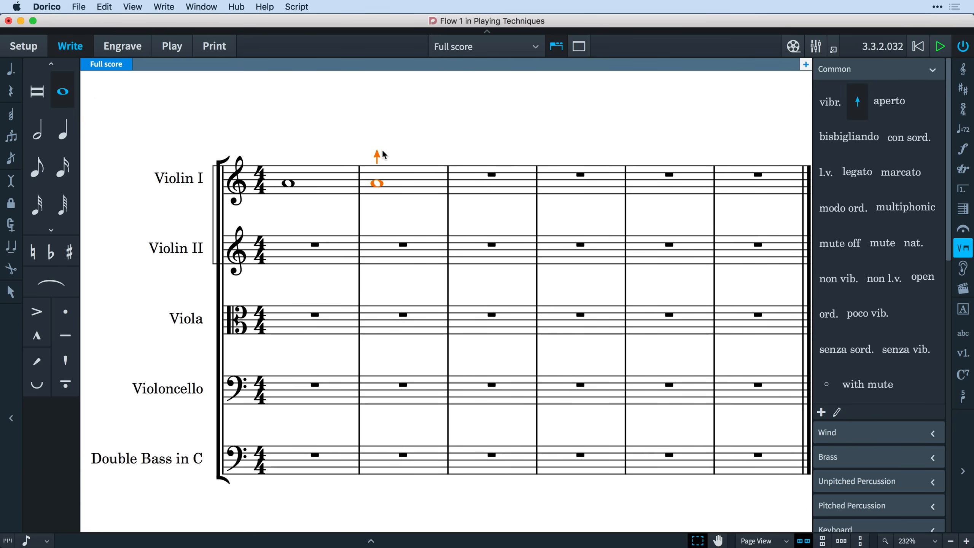
key("Escape")
Hide the arrow technique above Violin I's second bar using its Hidden property
left_click(378, 153)
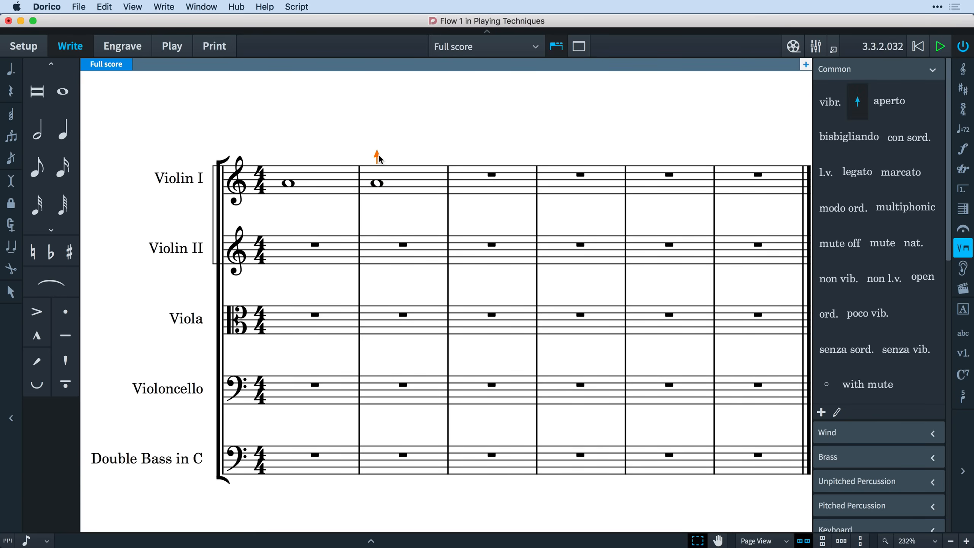
left_click(371, 541)
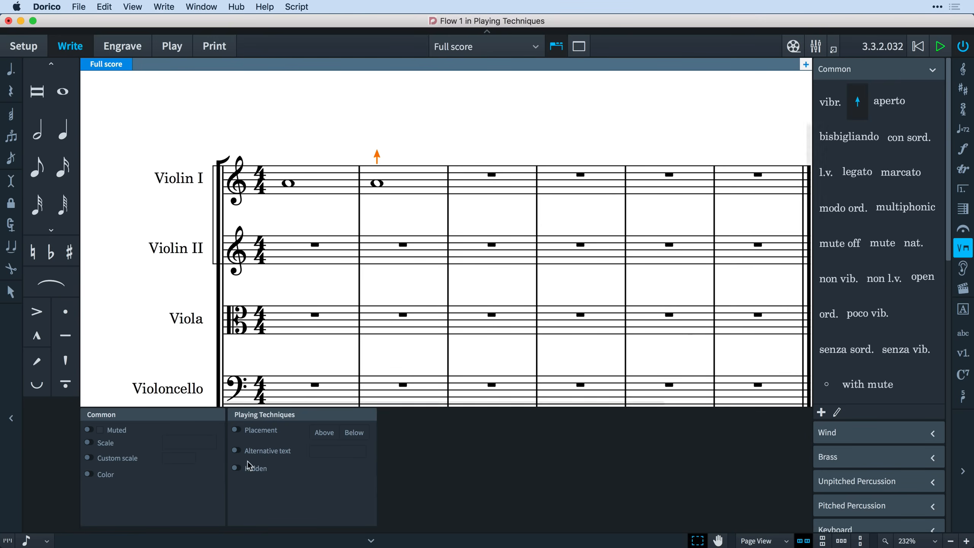
left_click(237, 468)
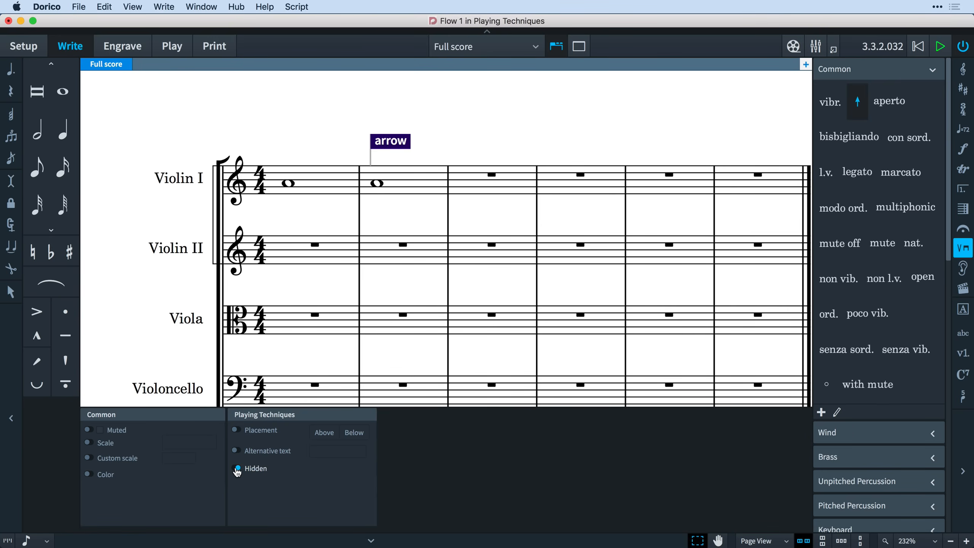
In Engrave mode, open the hidden arrow's technique editor and review the Aperto, Bisbigliando and Con sordino definitions
left_click(122, 46)
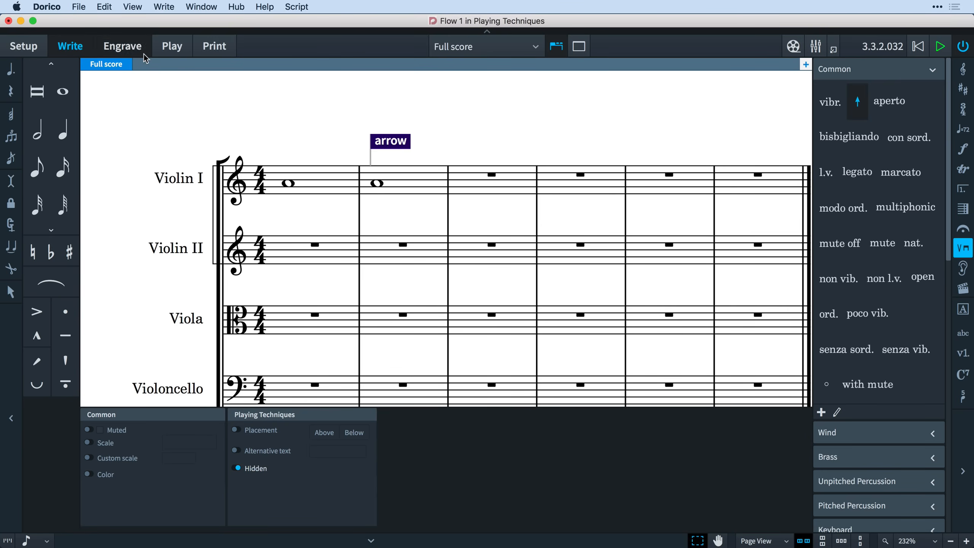
double_click(390, 143)
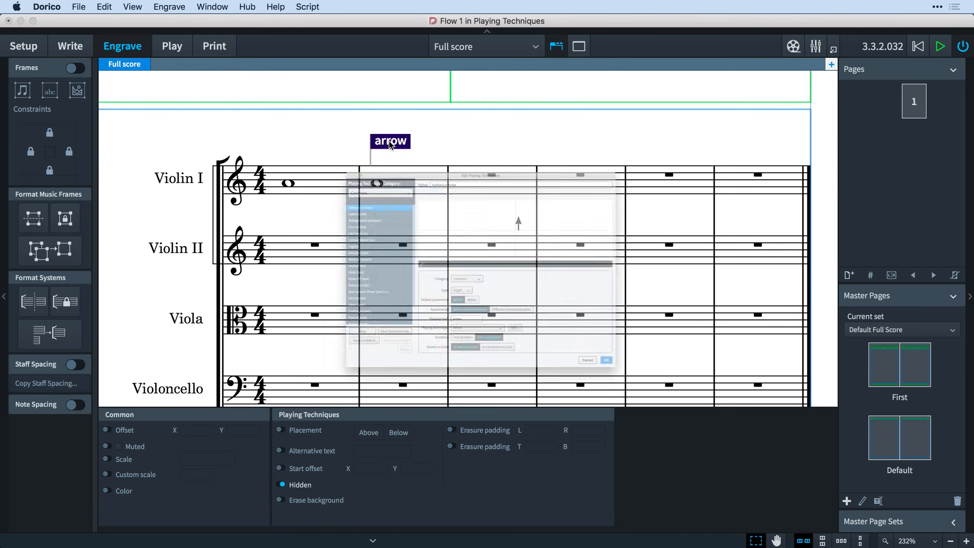
left_click(261, 144)
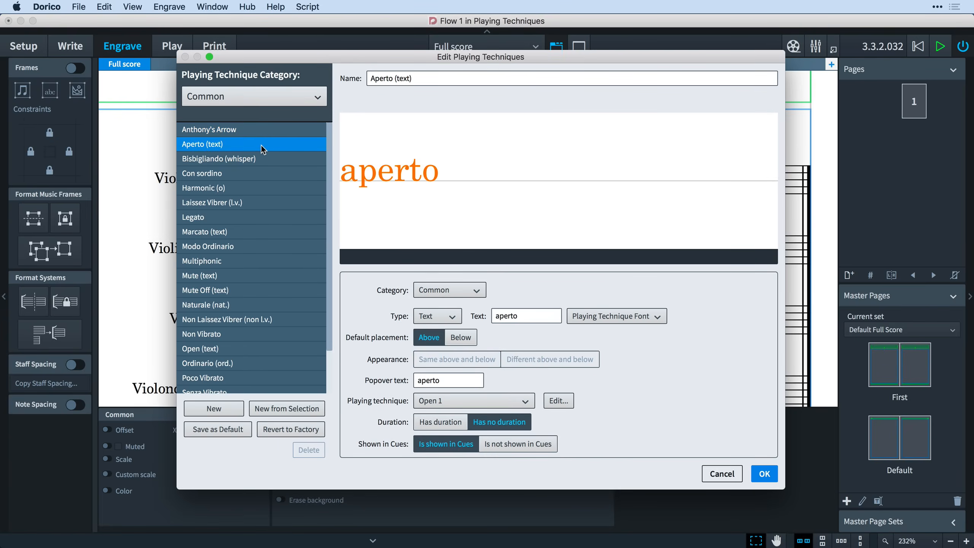
left_click(261, 158)
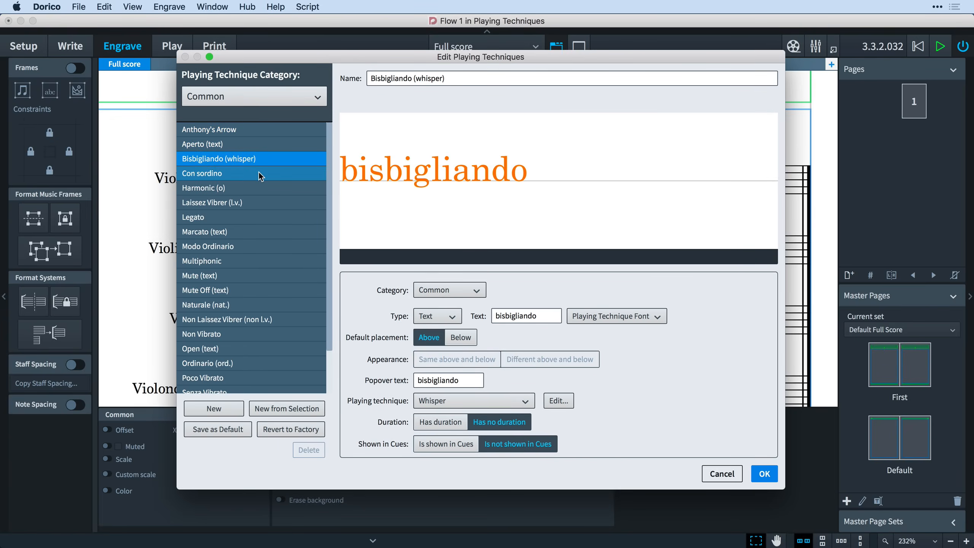
left_click(259, 173)
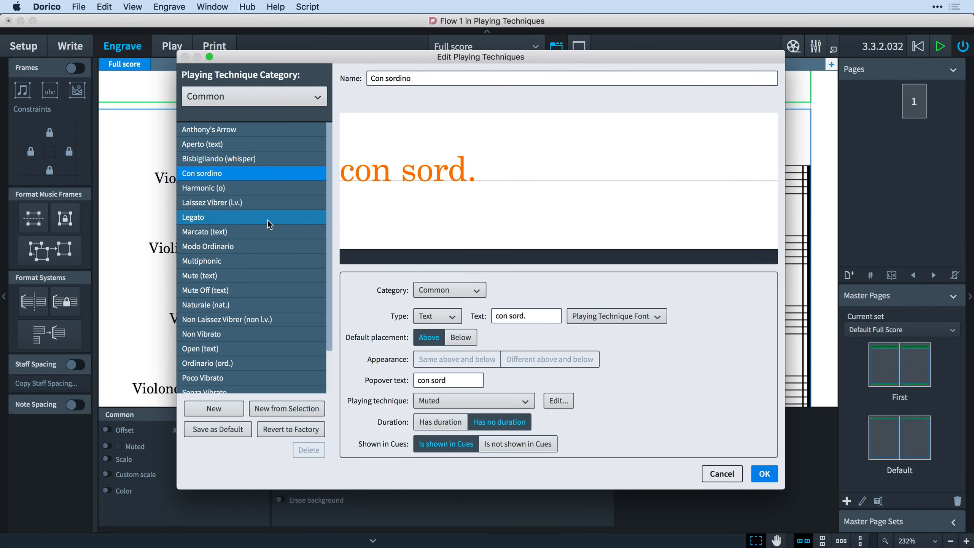
Review the Vibrato and Open (text) definitions, including the playback techniques that can be assigned to Open (text)
left_click_drag(328, 292, 271, 367)
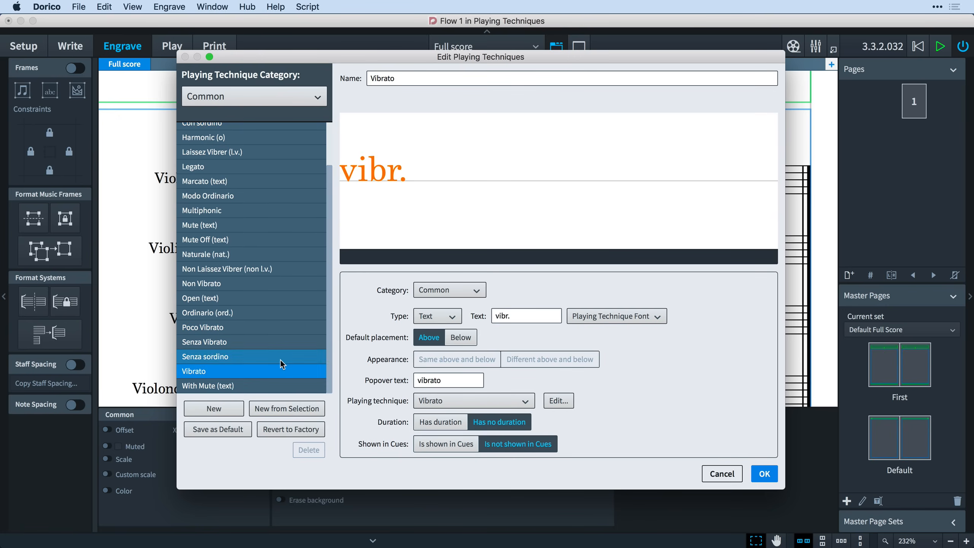
left_click(294, 302)
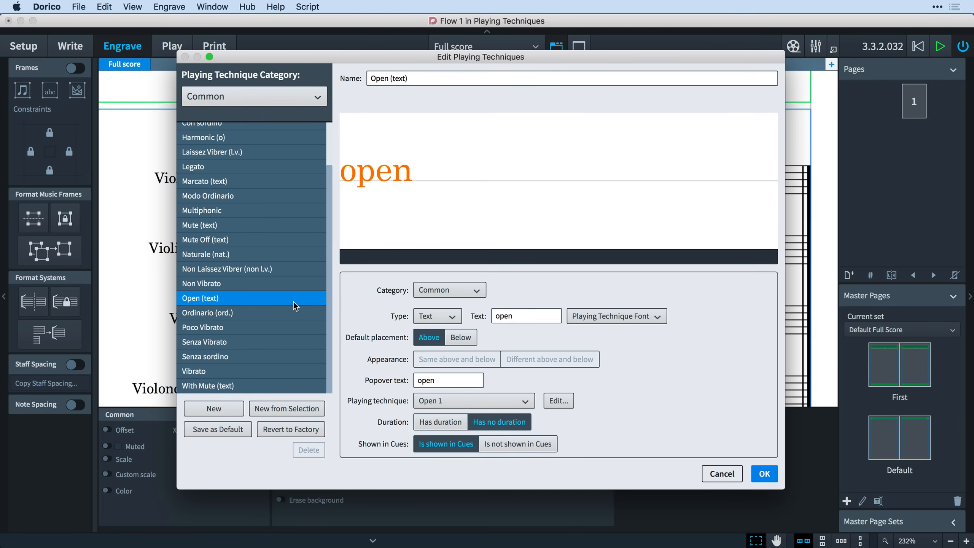
left_click(518, 317)
left_click(512, 399)
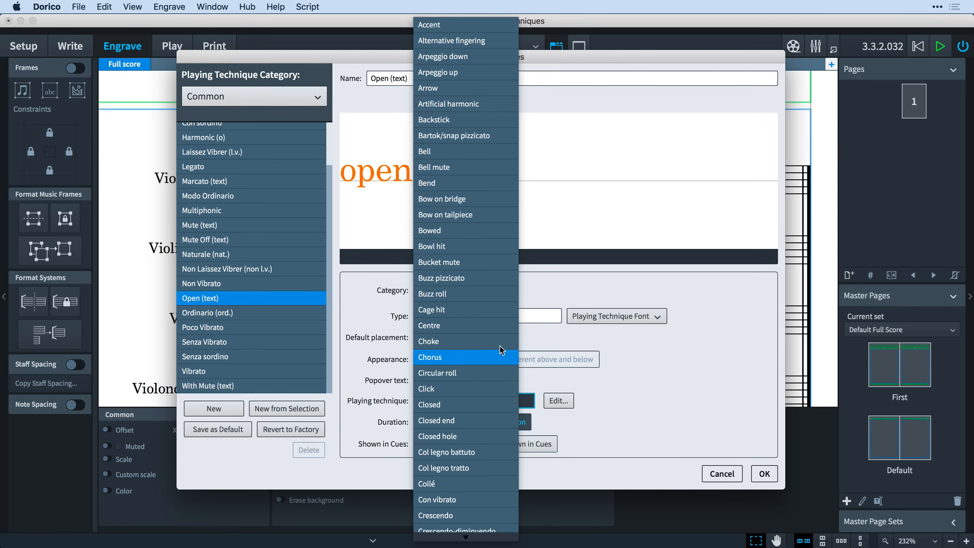